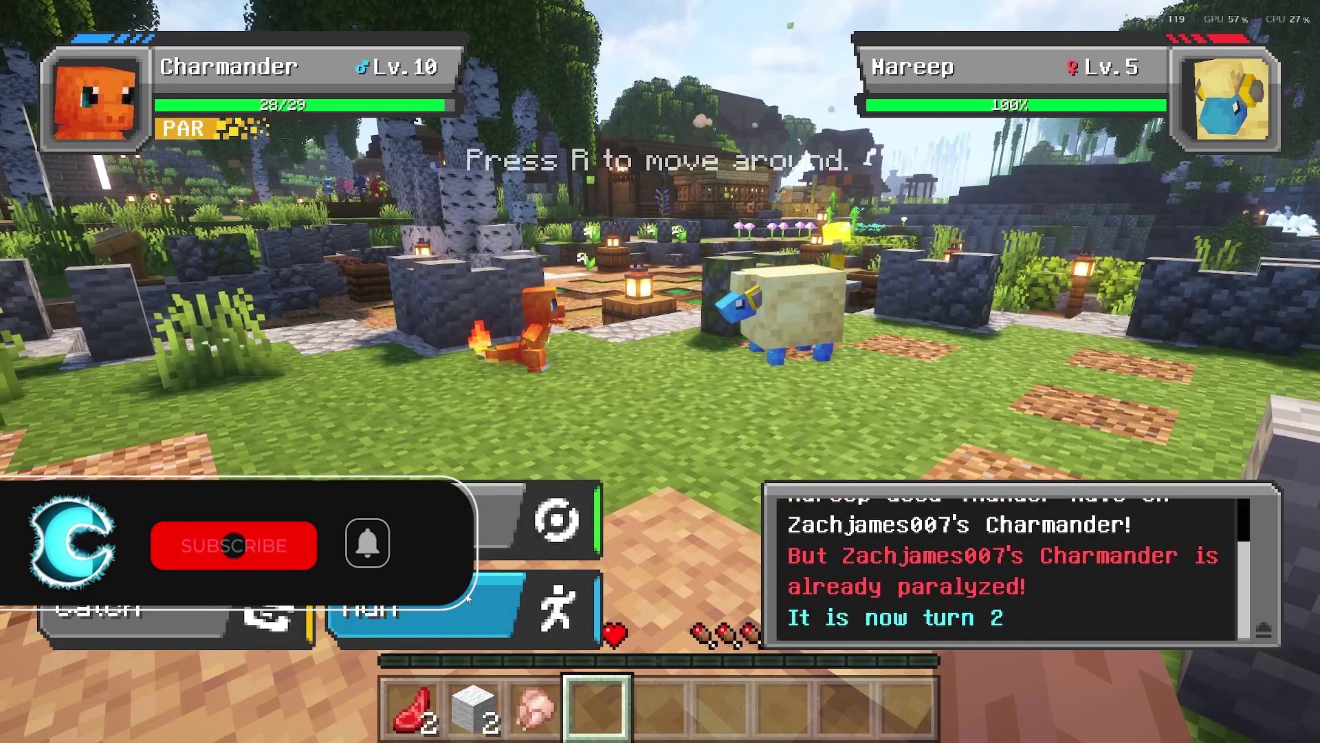
click(466, 596)
click(513, 550)
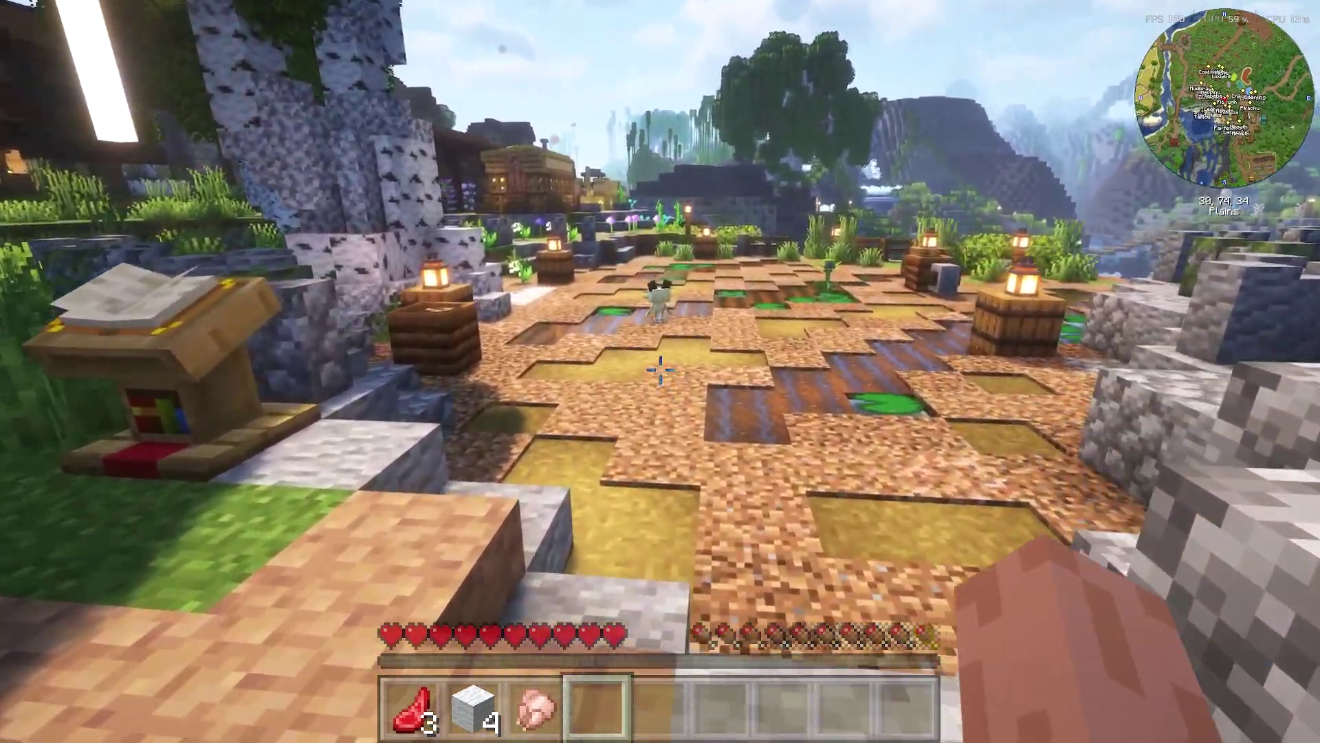
key(w)
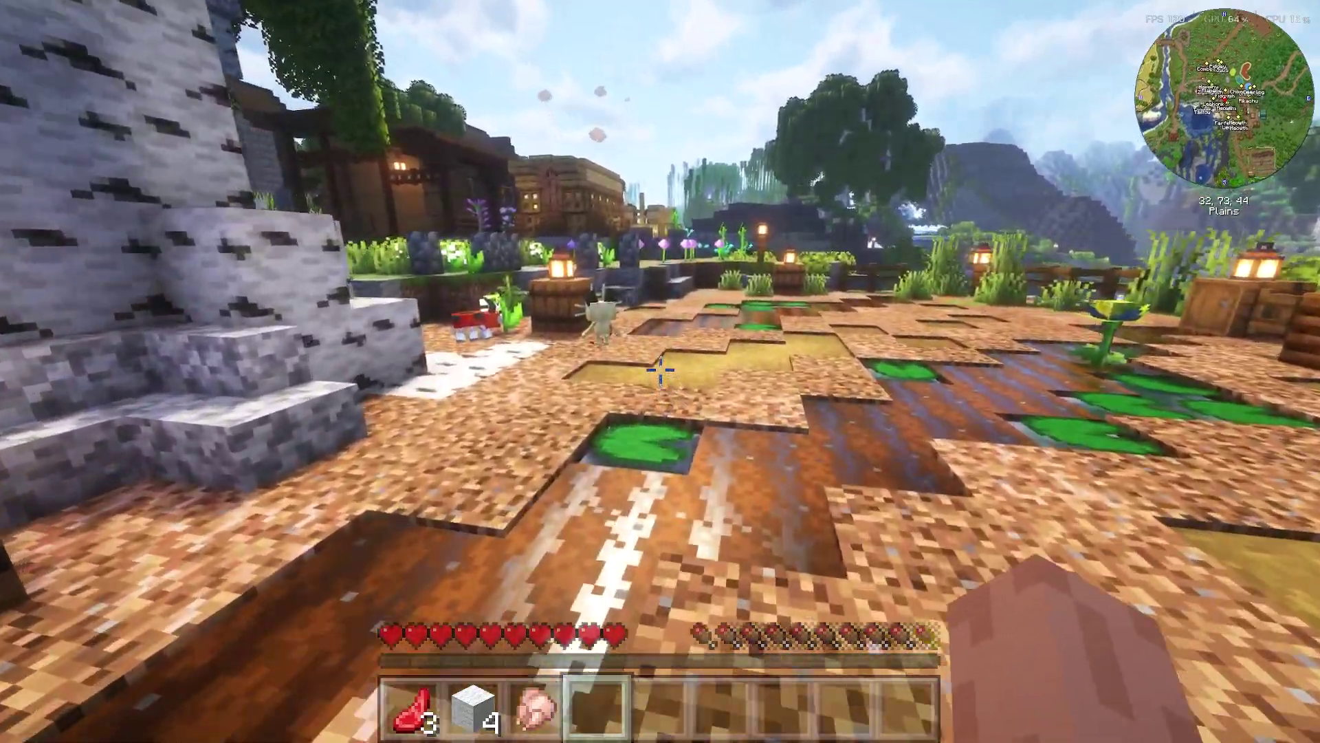
key(w)
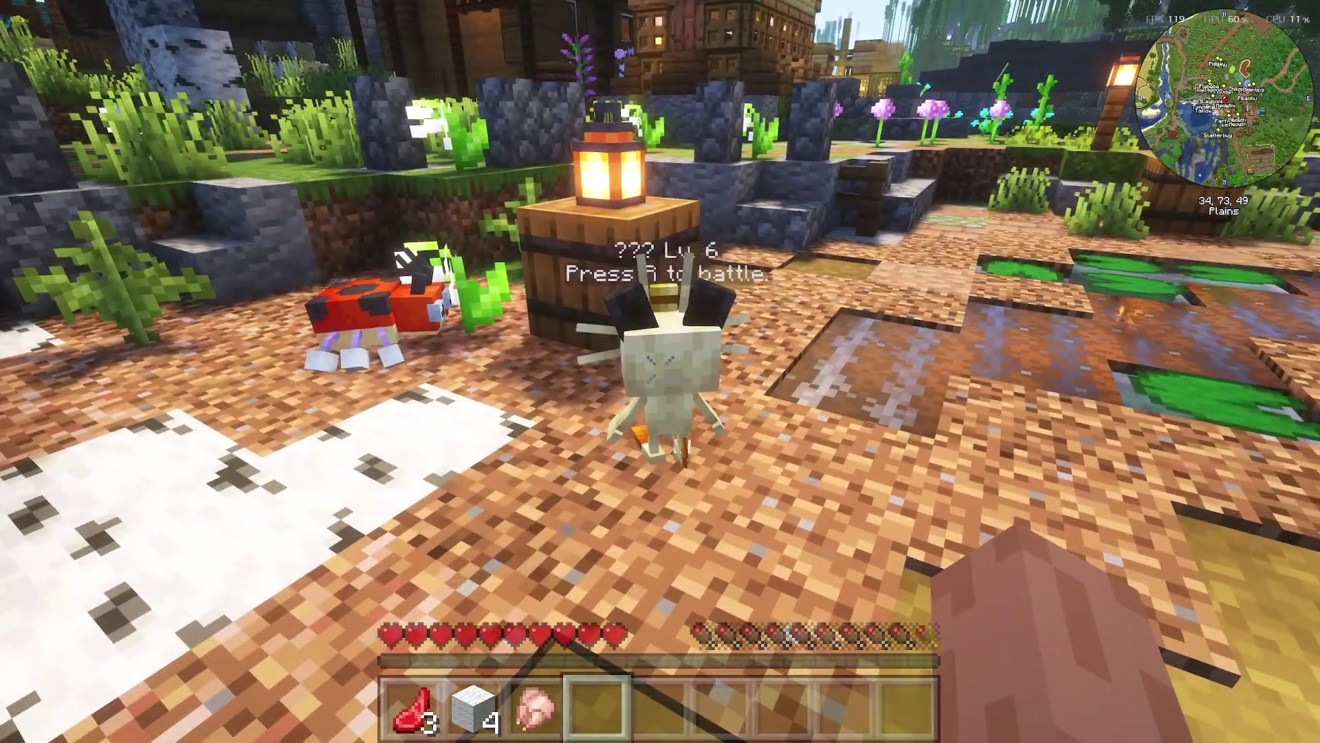
key(r)
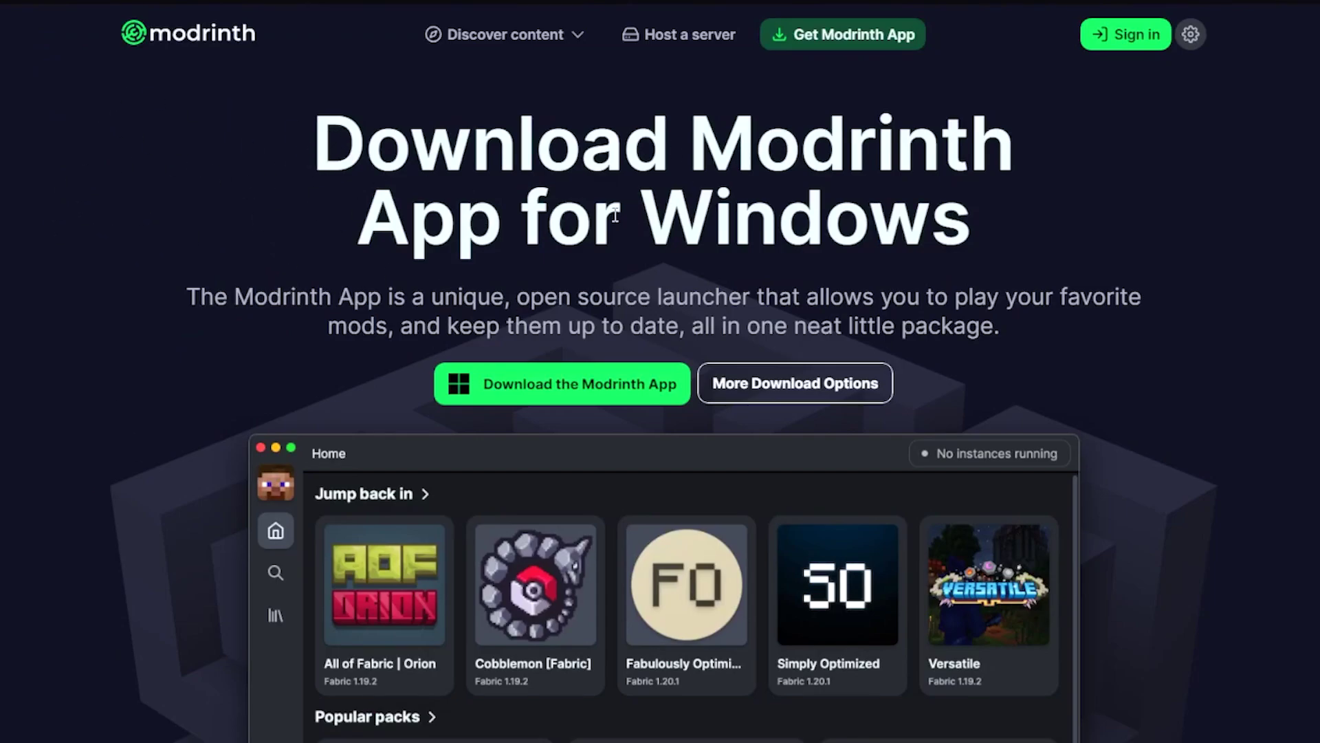
- Open the additional download options for the Modrinth App on its website
scroll(468, 292, down, 1)
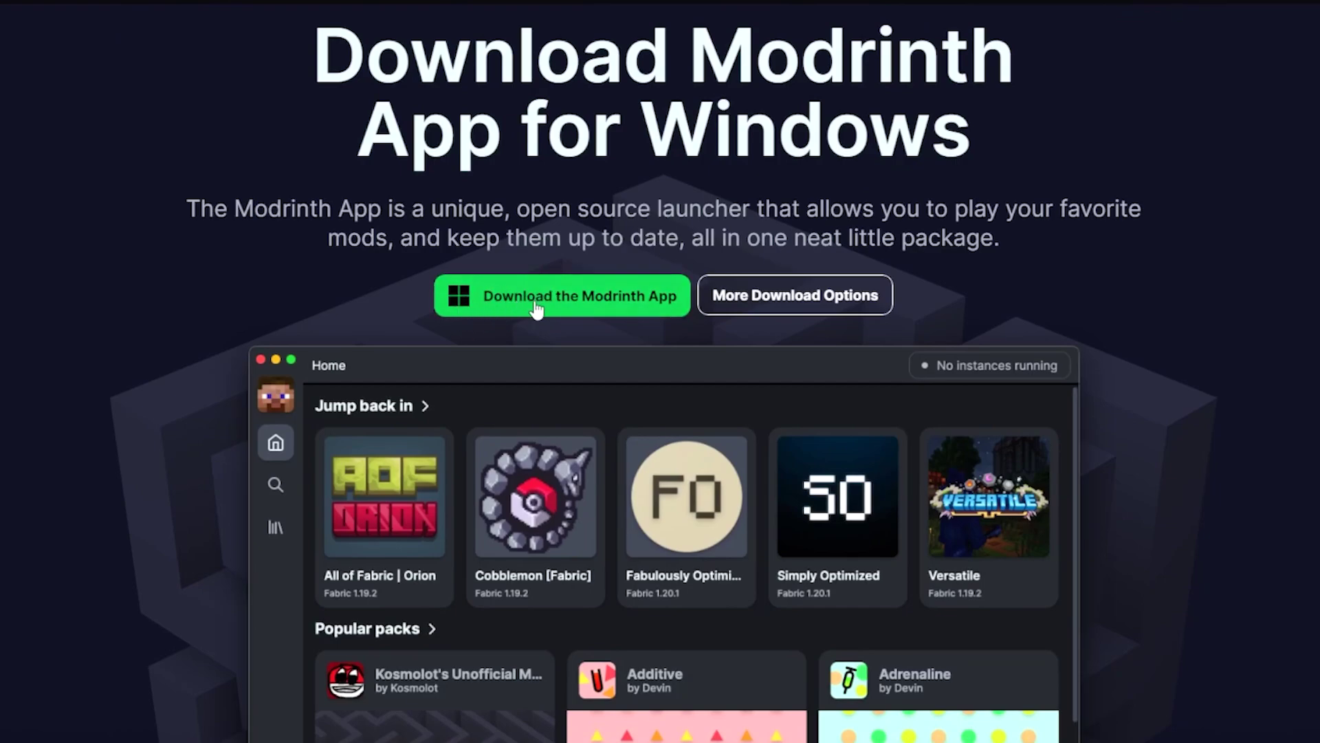
click(757, 298)
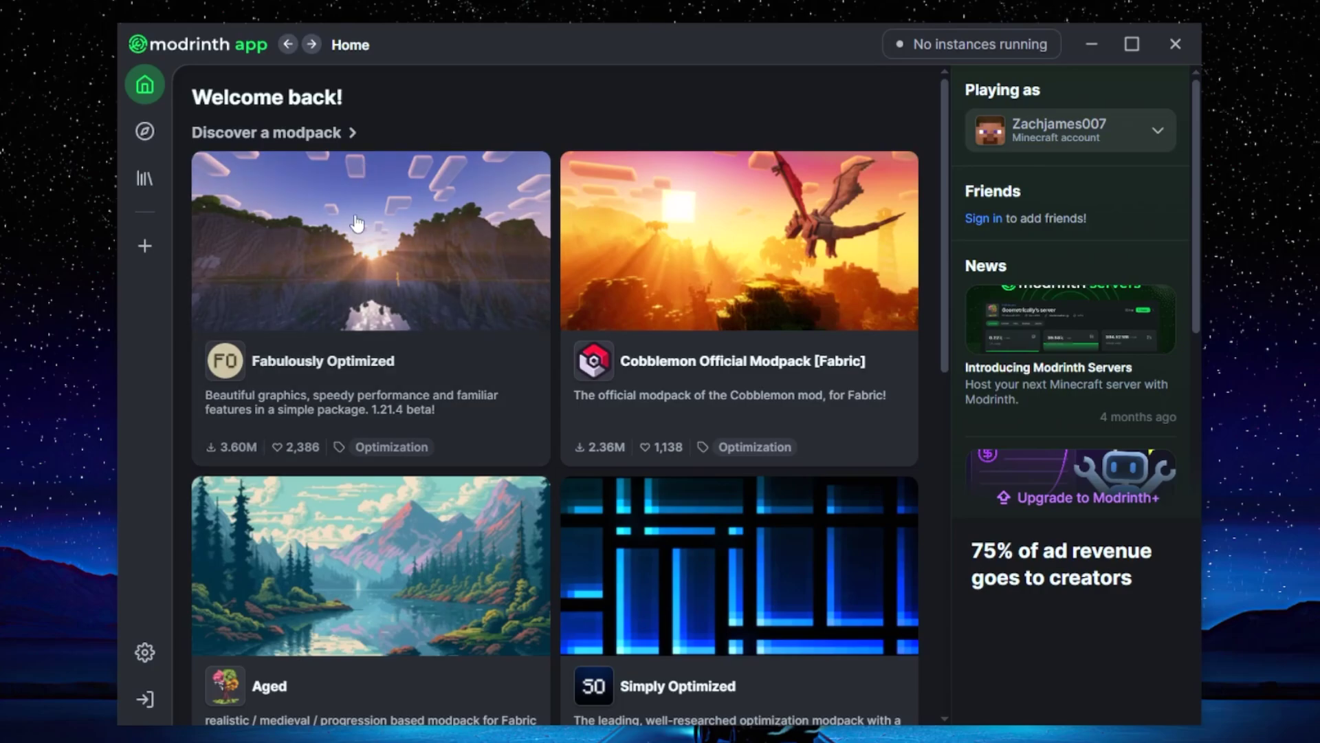
- Look over the recommended modpacks and mods on the home page, the content catalogue and the instance library
scroll(397, 291, down, 10)
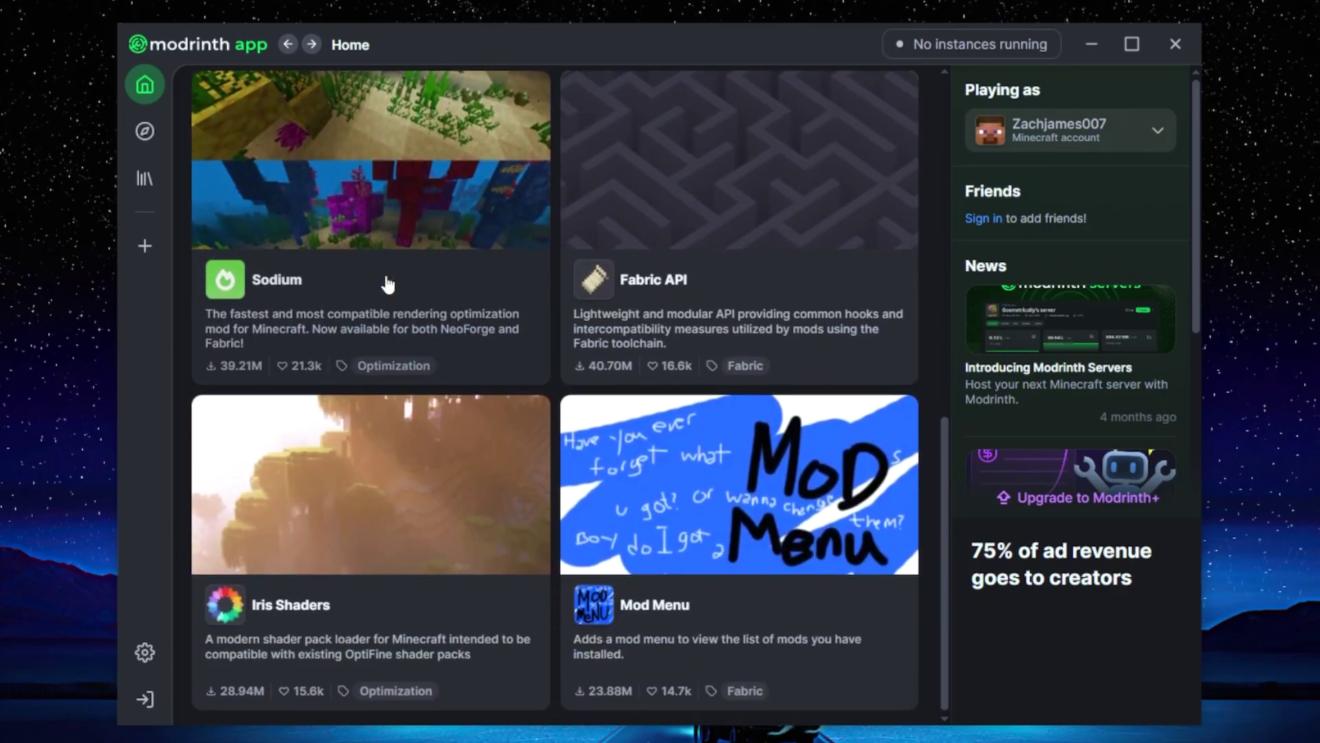
scroll(417, 295, up, 10)
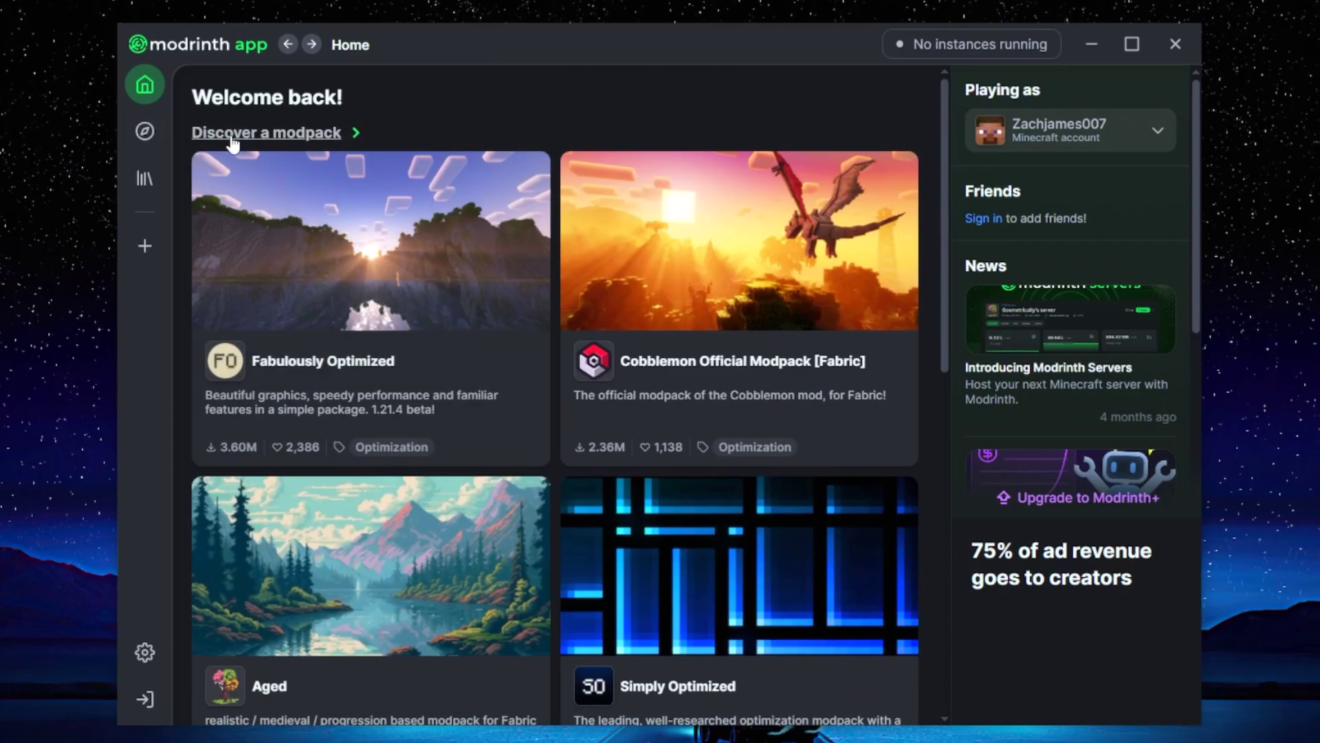
click(144, 133)
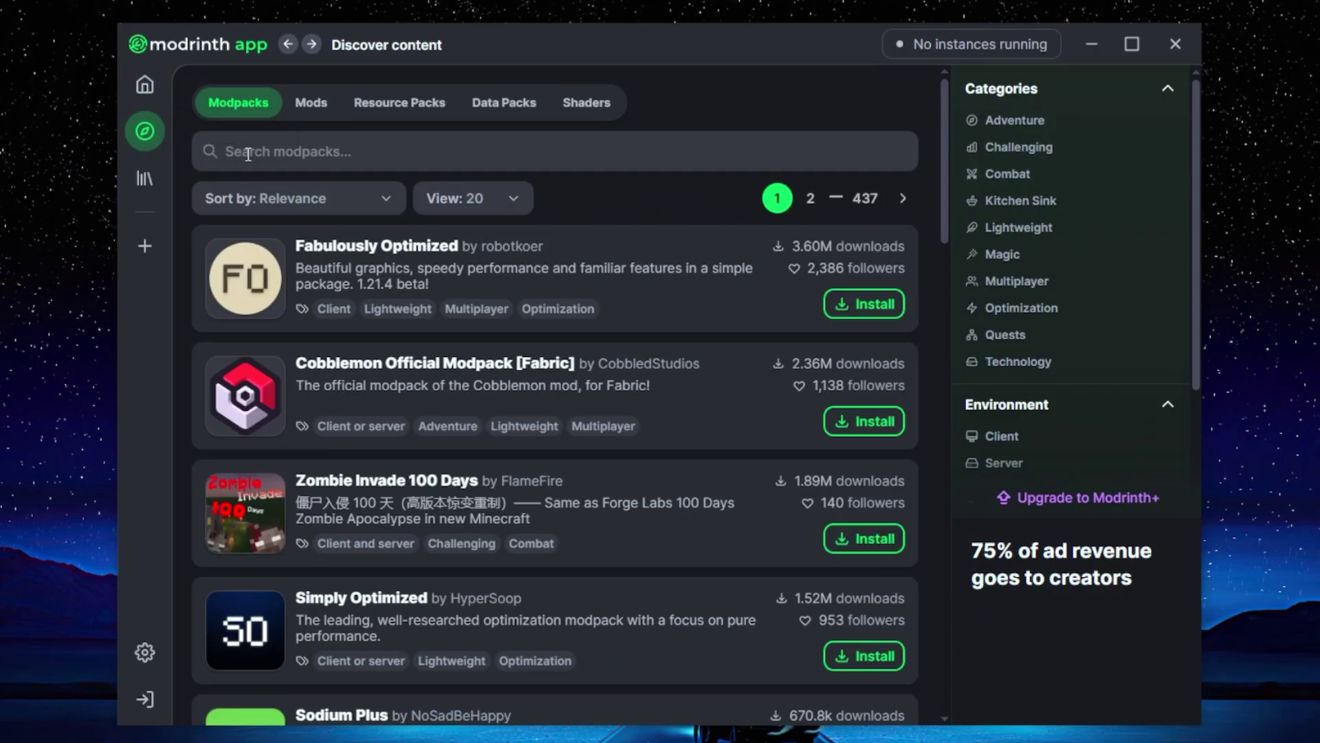
click(145, 178)
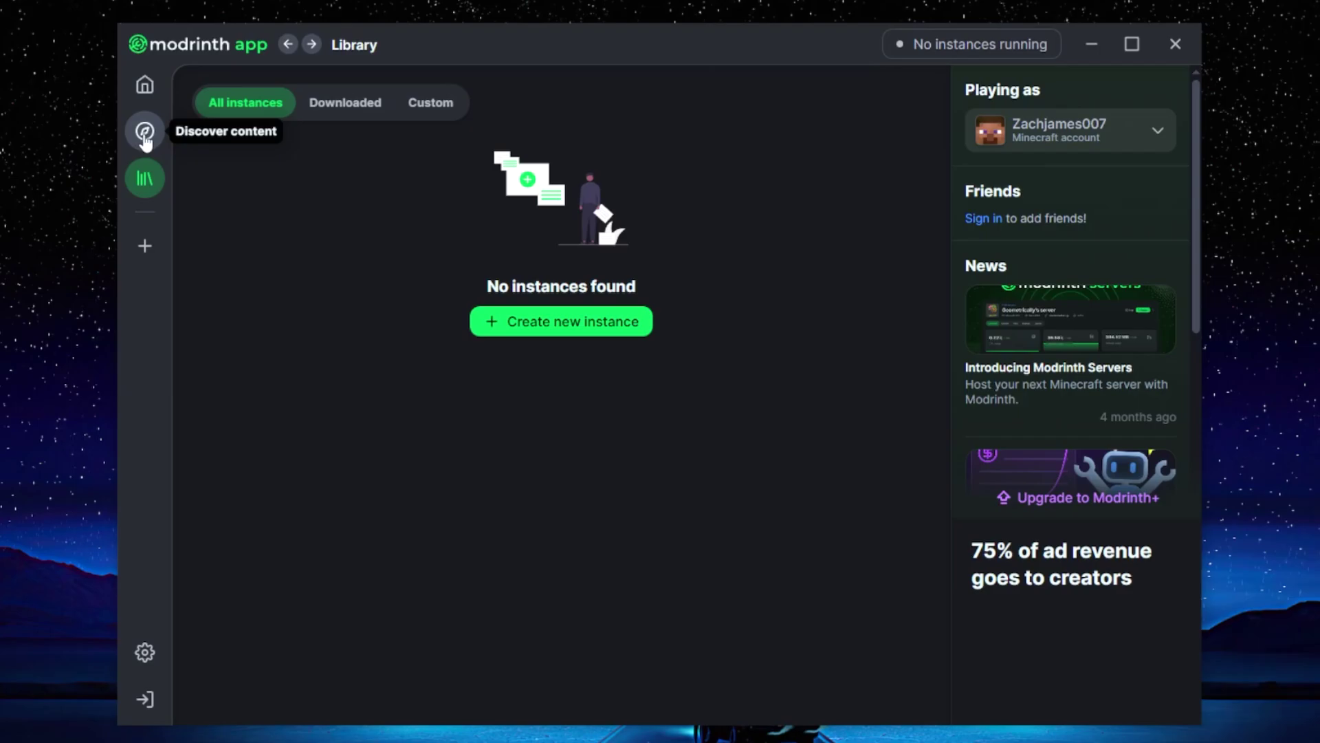
- Search the modpack catalogue for "cob"
click(145, 138)
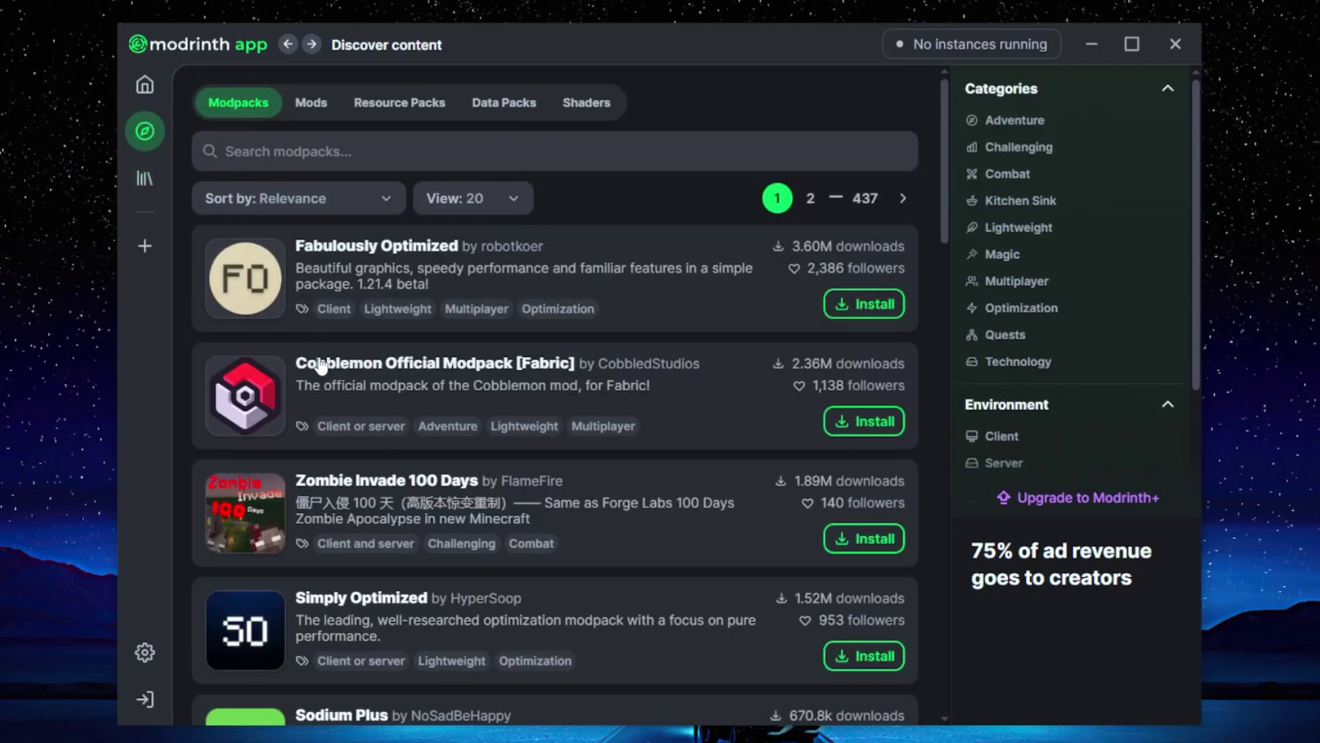
click(295, 154)
text(Cob)
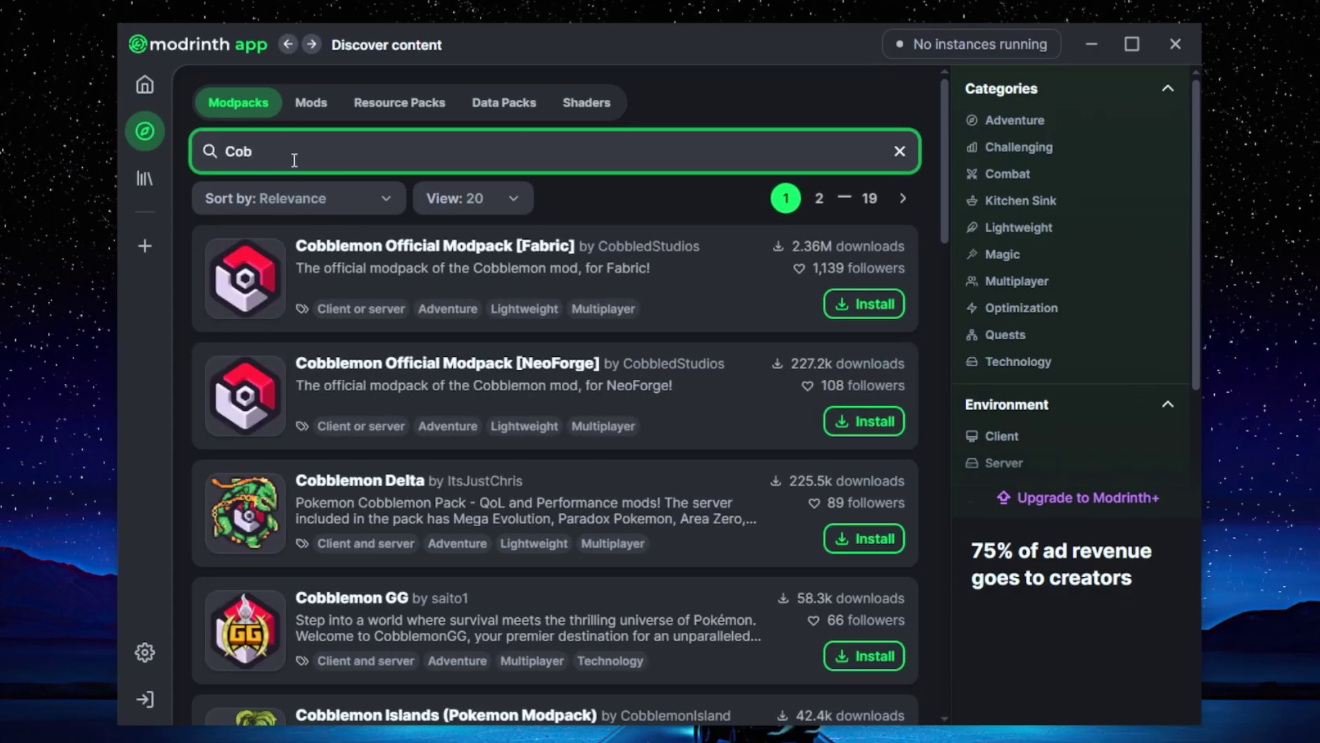
text(ble)
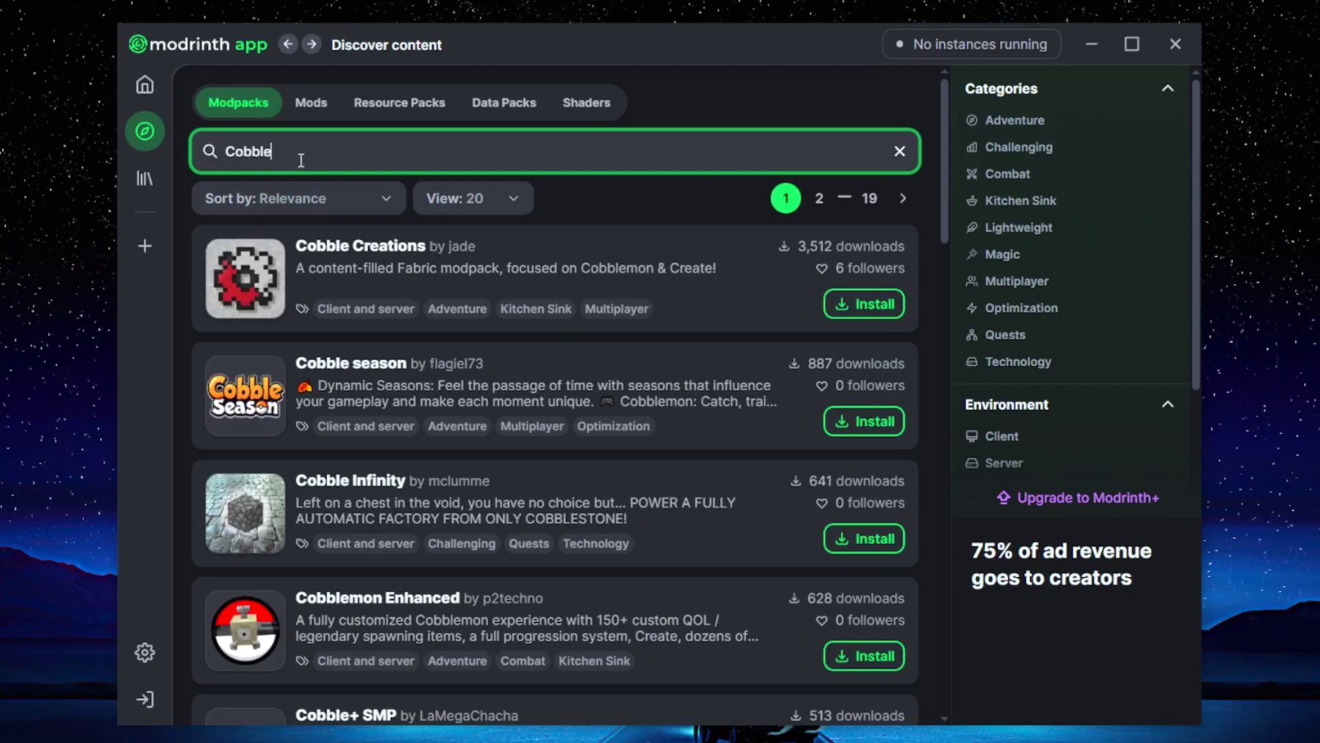
scroll(419, 440, down, 1)
scroll(427, 456, up, 1)
key(BackSpace)
key(BackSpace)
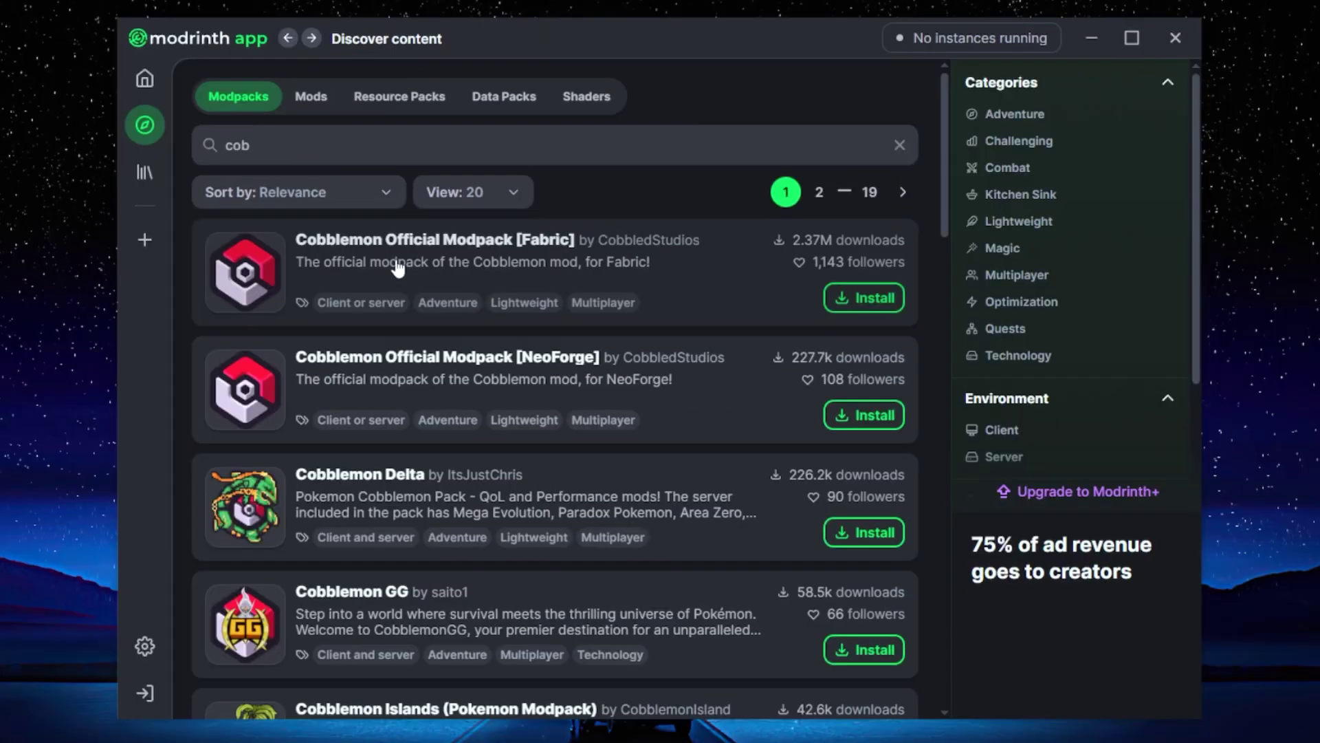
- Install version 1.6.1 of the Cobblemon Official Modpack [Fabric]
click(397, 268)
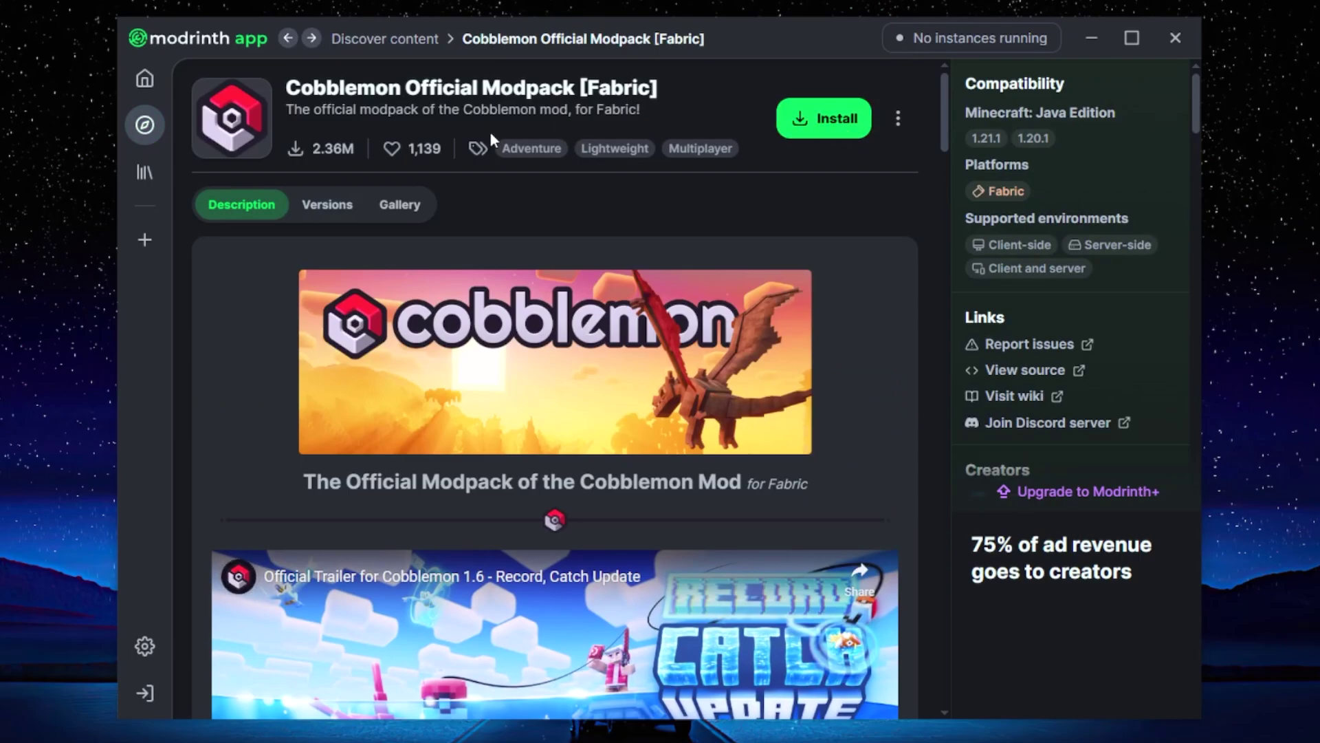
click(328, 205)
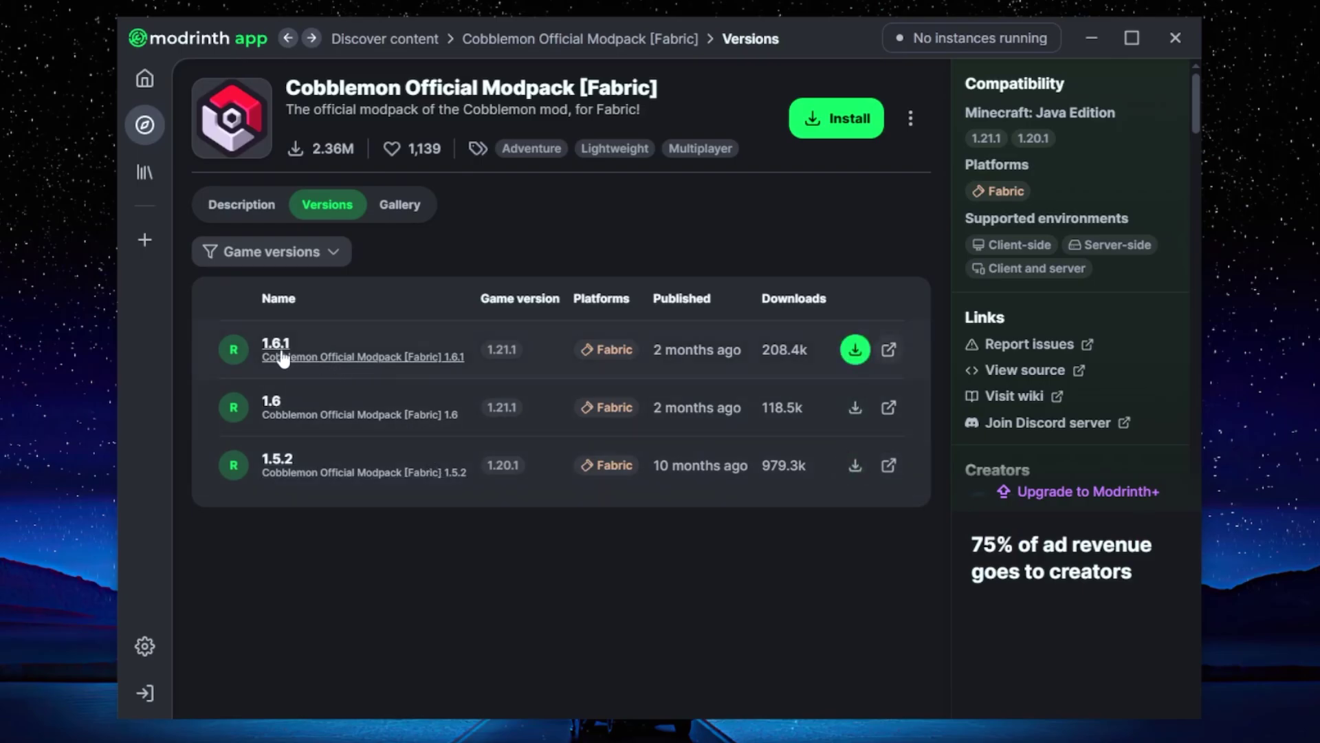
click(854, 350)
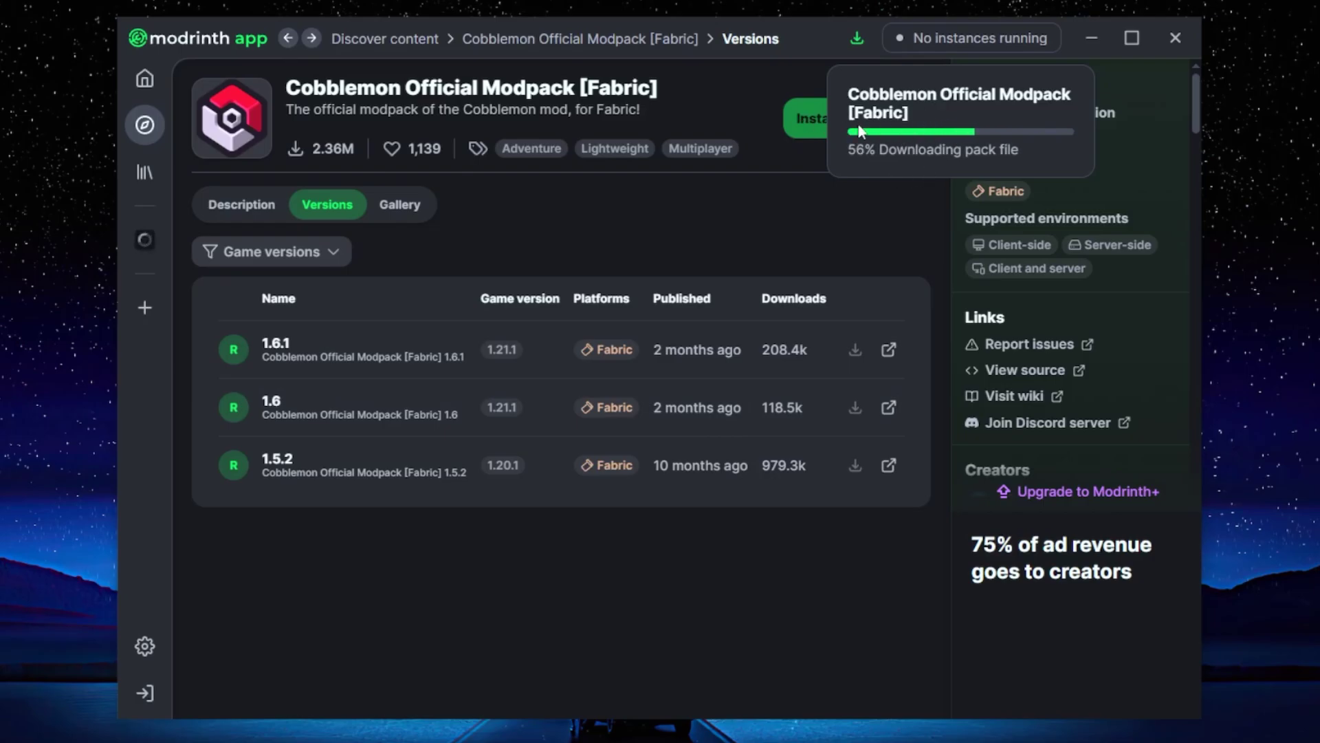
- Open the Cobblemon Official [Fabric] instance and look through its installed content
click(146, 241)
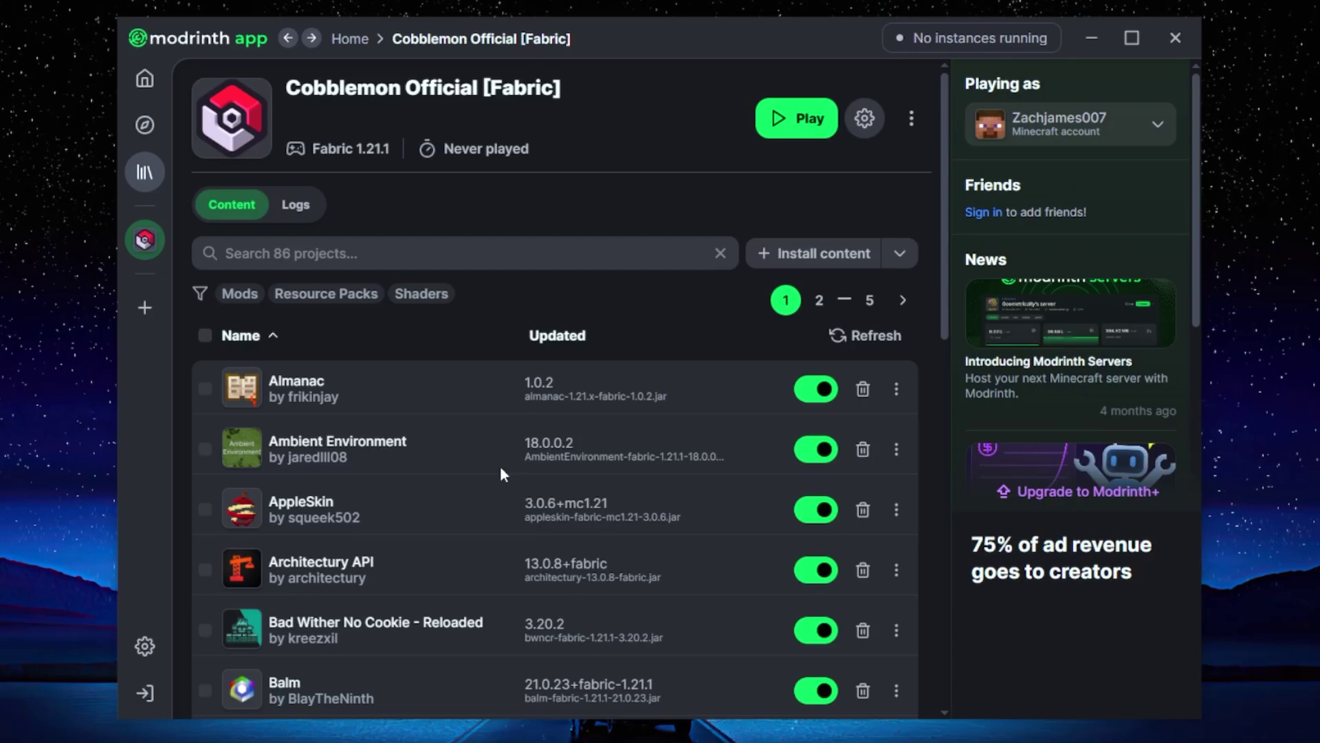
scroll(501, 471, down, 12)
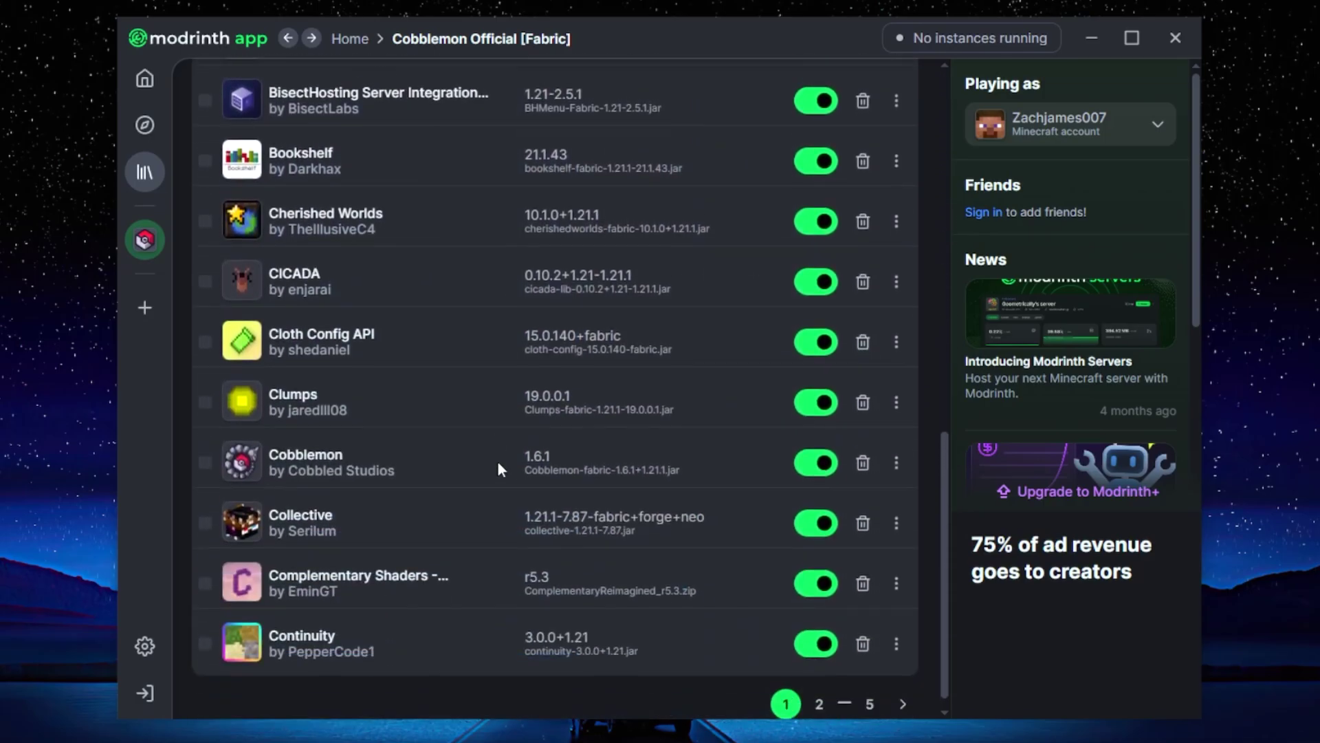
scroll(497, 460, down, 1)
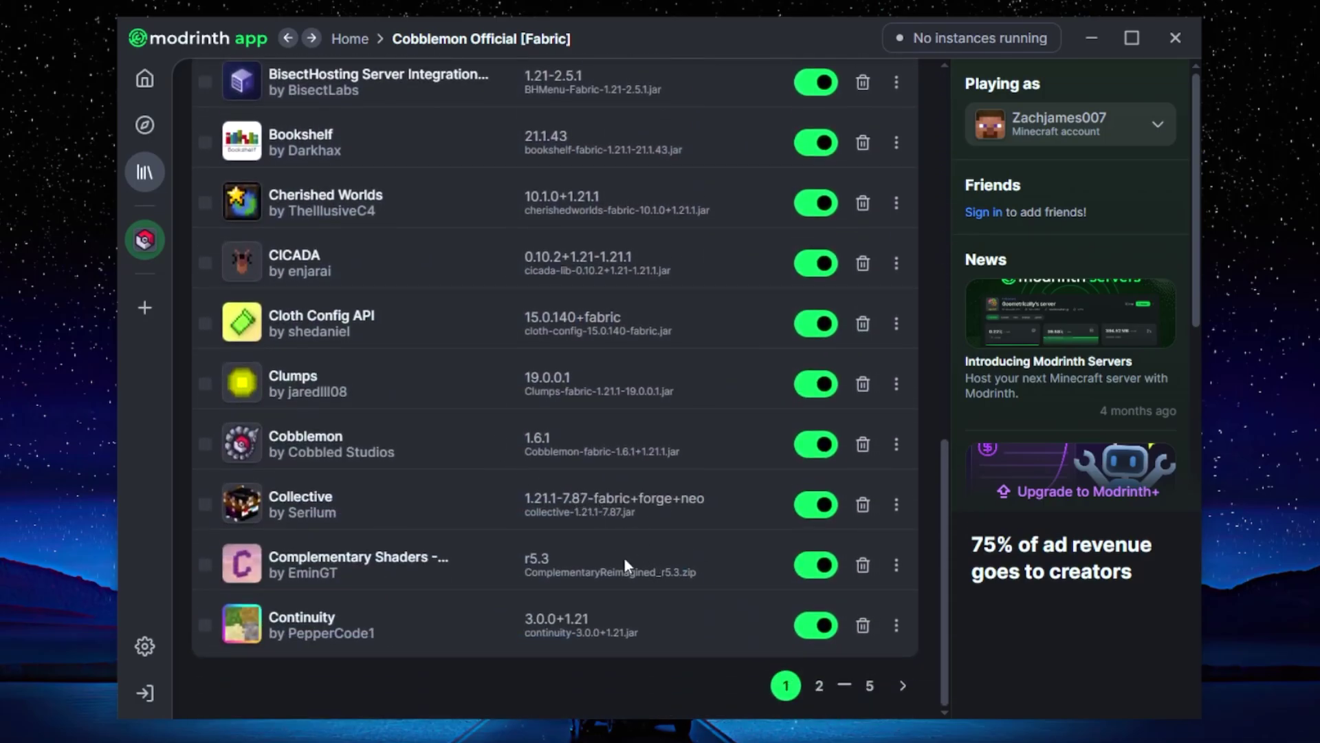
scroll(485, 530, up, 13)
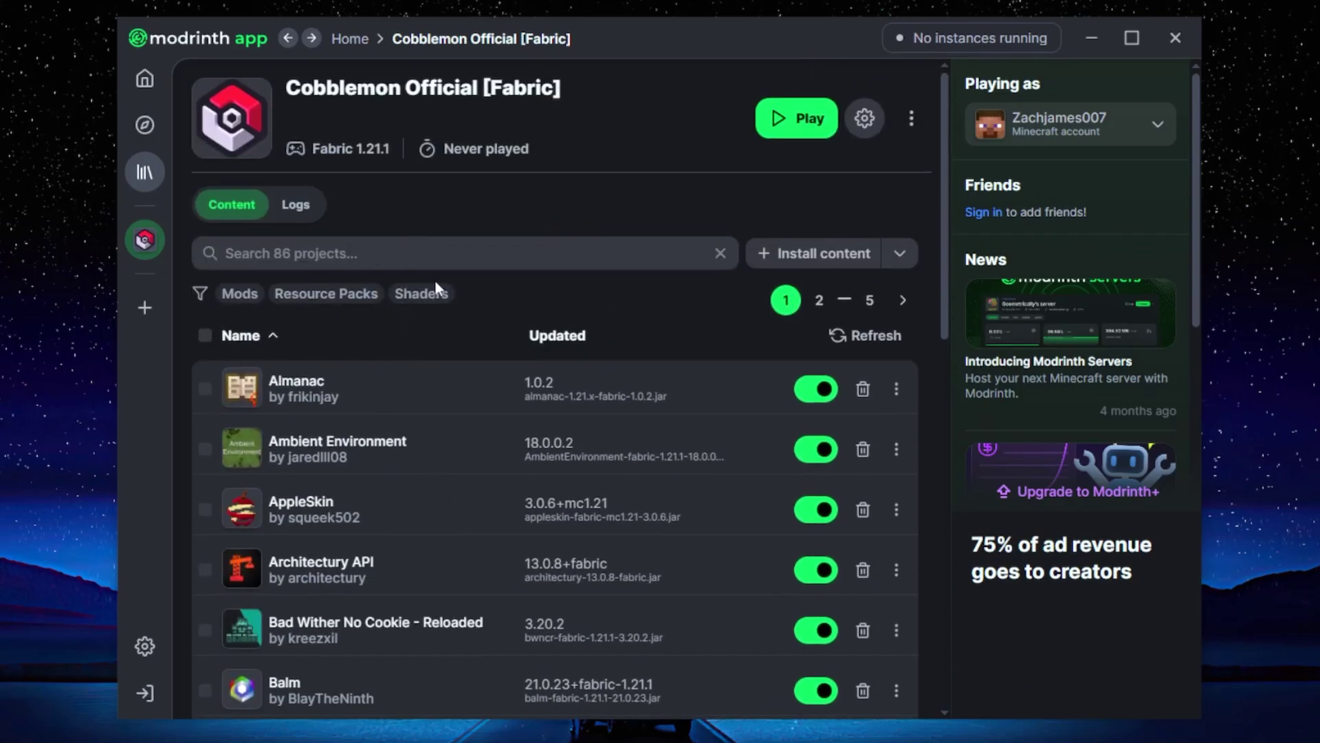
- Disable the Almanac, Ambient Environment, AppleSkin and Architectury API mods and enable them again
click(816, 388)
scroll(812, 386, down, 1)
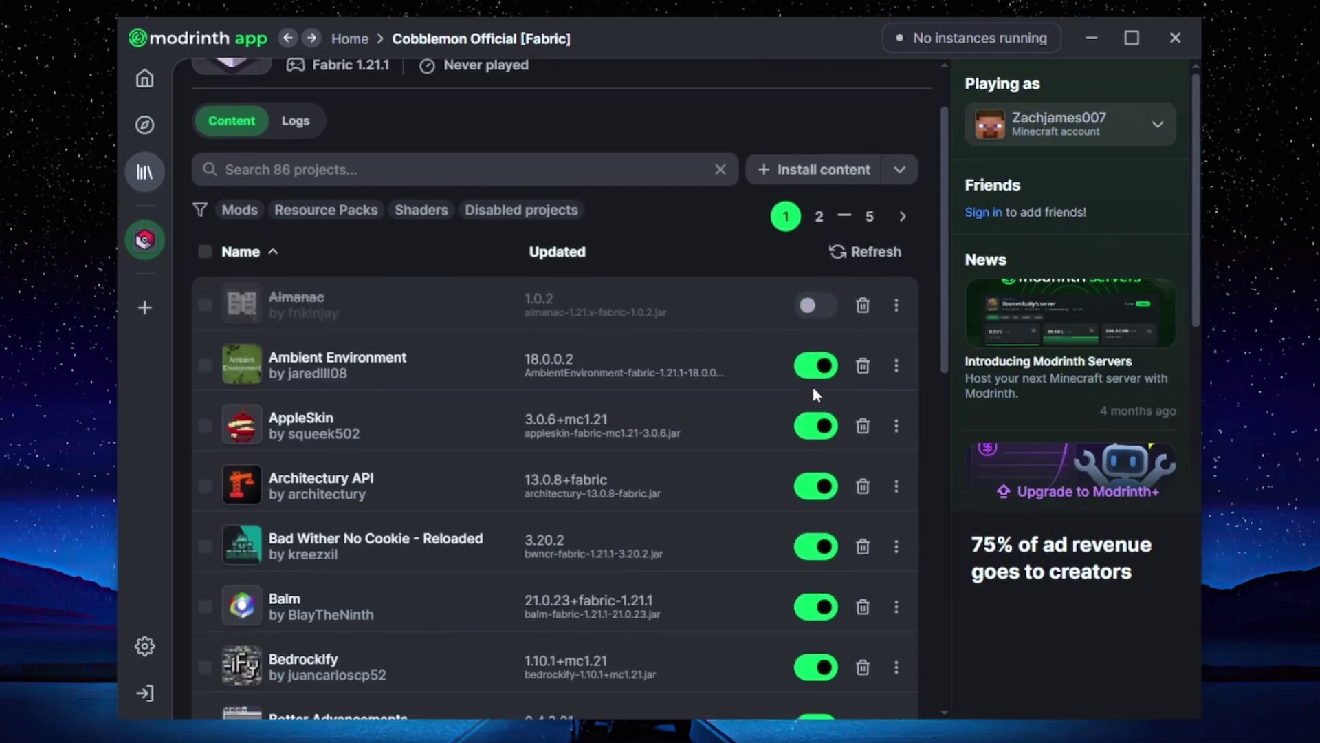
click(816, 365)
click(816, 425)
click(817, 487)
click(817, 426)
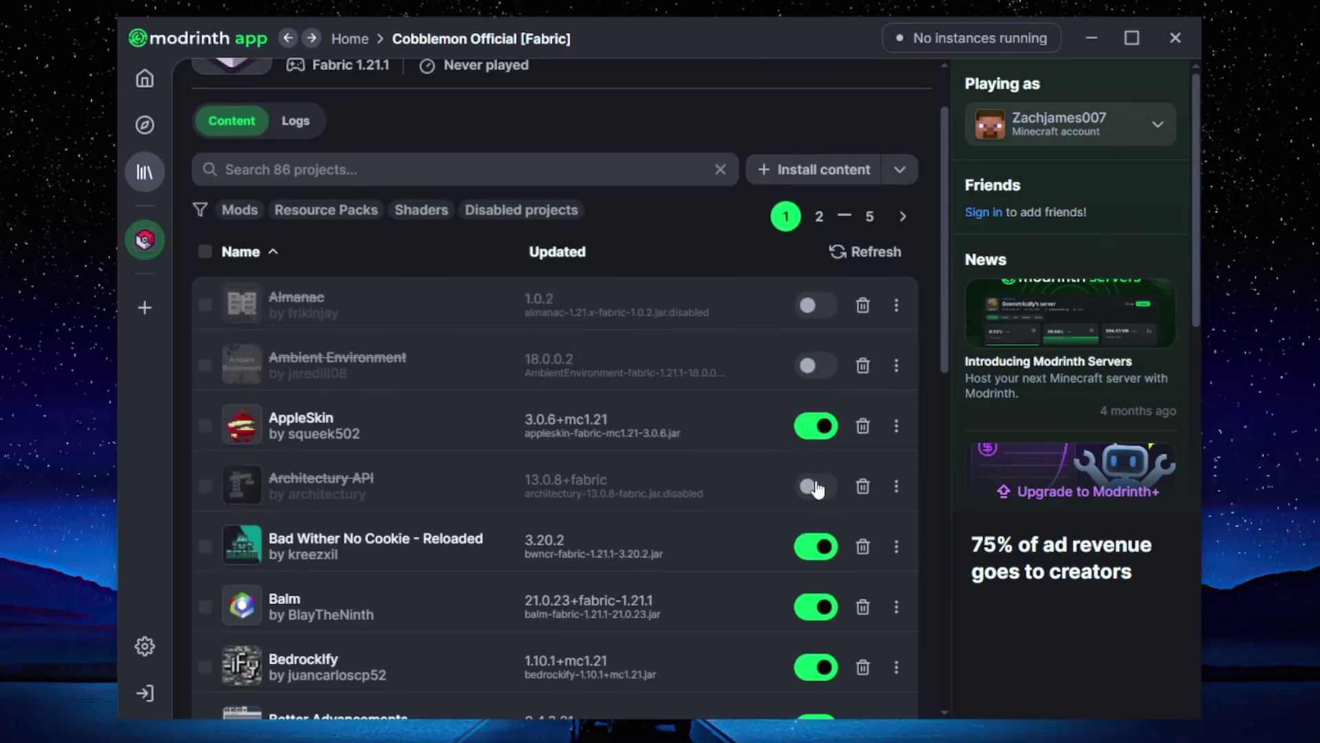
click(816, 486)
click(816, 365)
click(814, 307)
- Open the details page of the Almanac mod from the instance's content list
scroll(307, 380, up, 2)
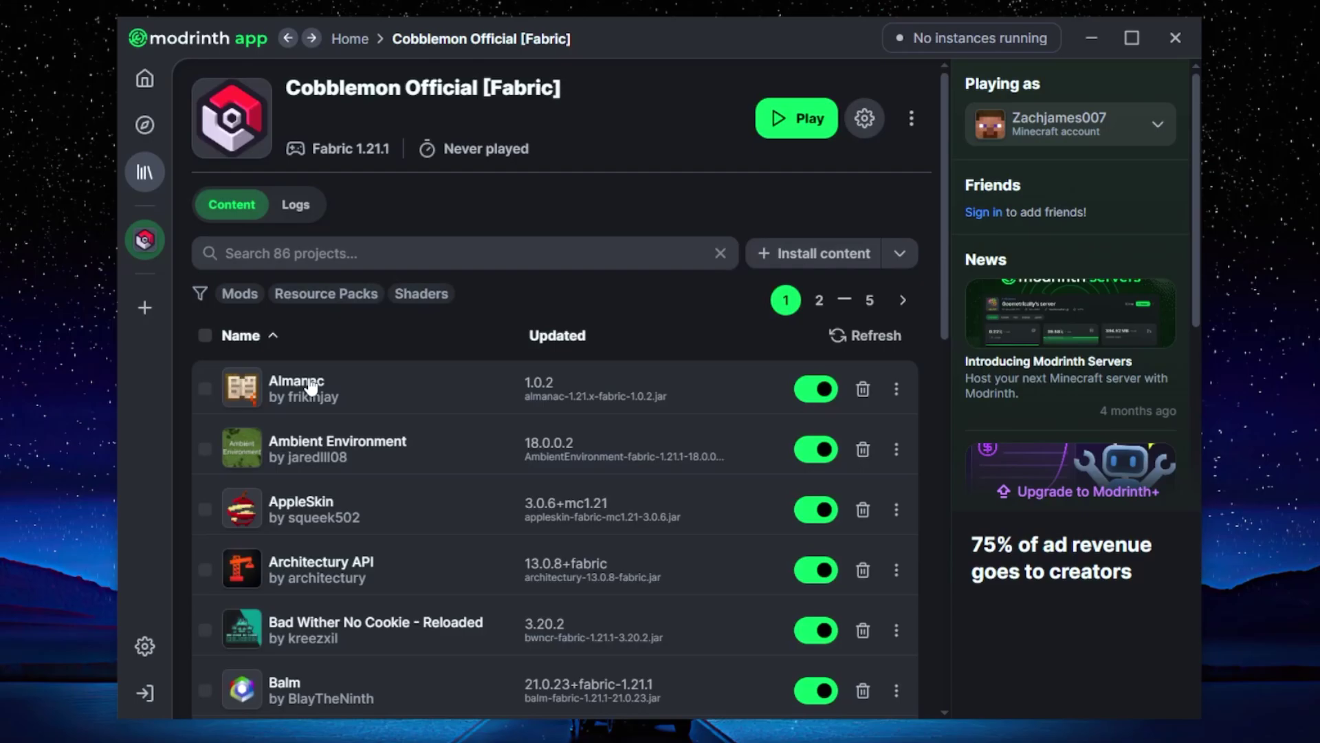
scroll(426, 405, down, 3)
scroll(404, 410, up, 3)
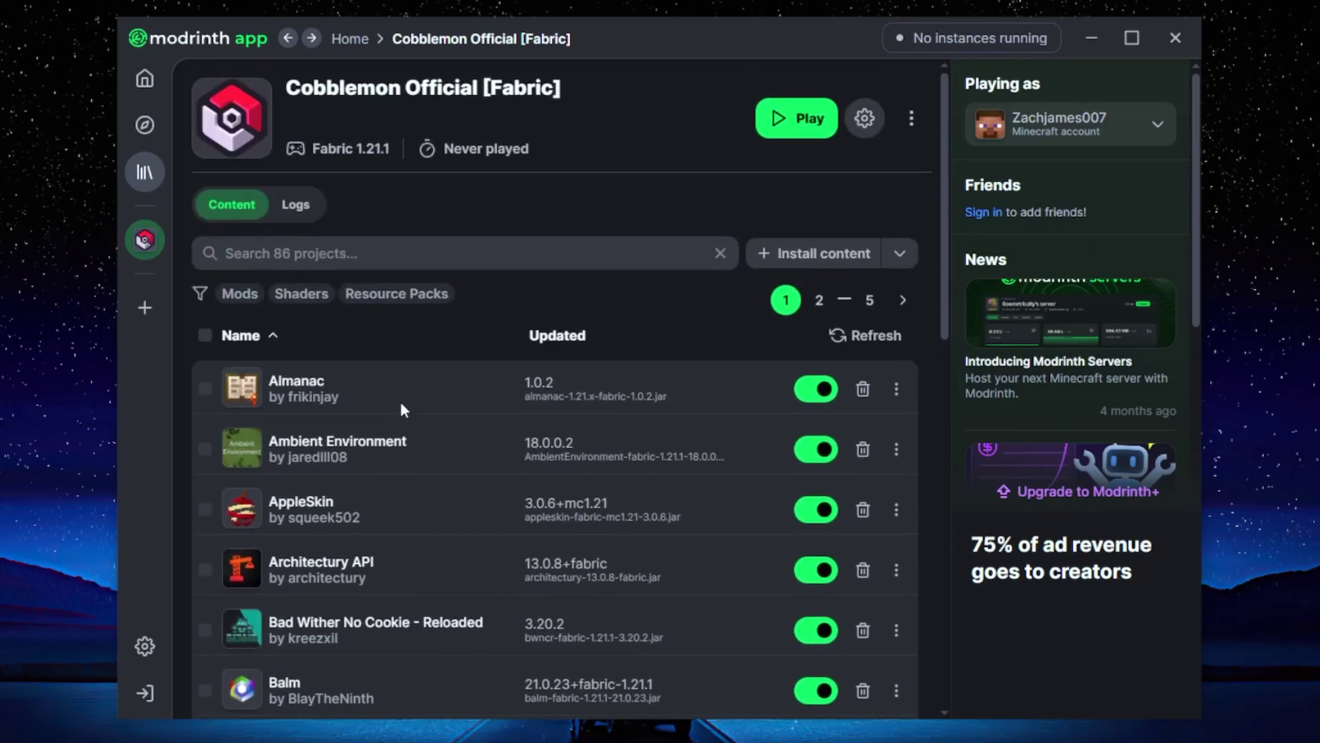
click(297, 383)
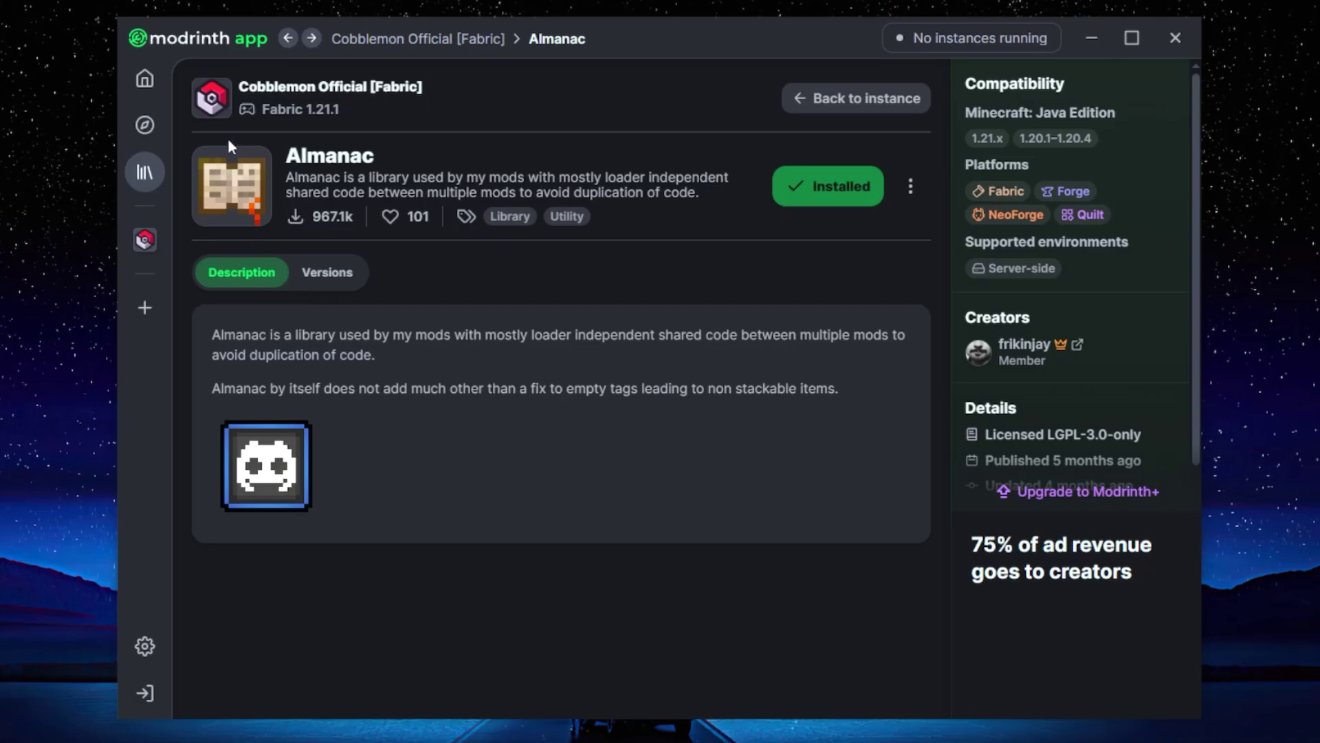
- Examine the list of included mods in the catalogue description of the Cobblemon Official Modpack [Fabric]
click(145, 126)
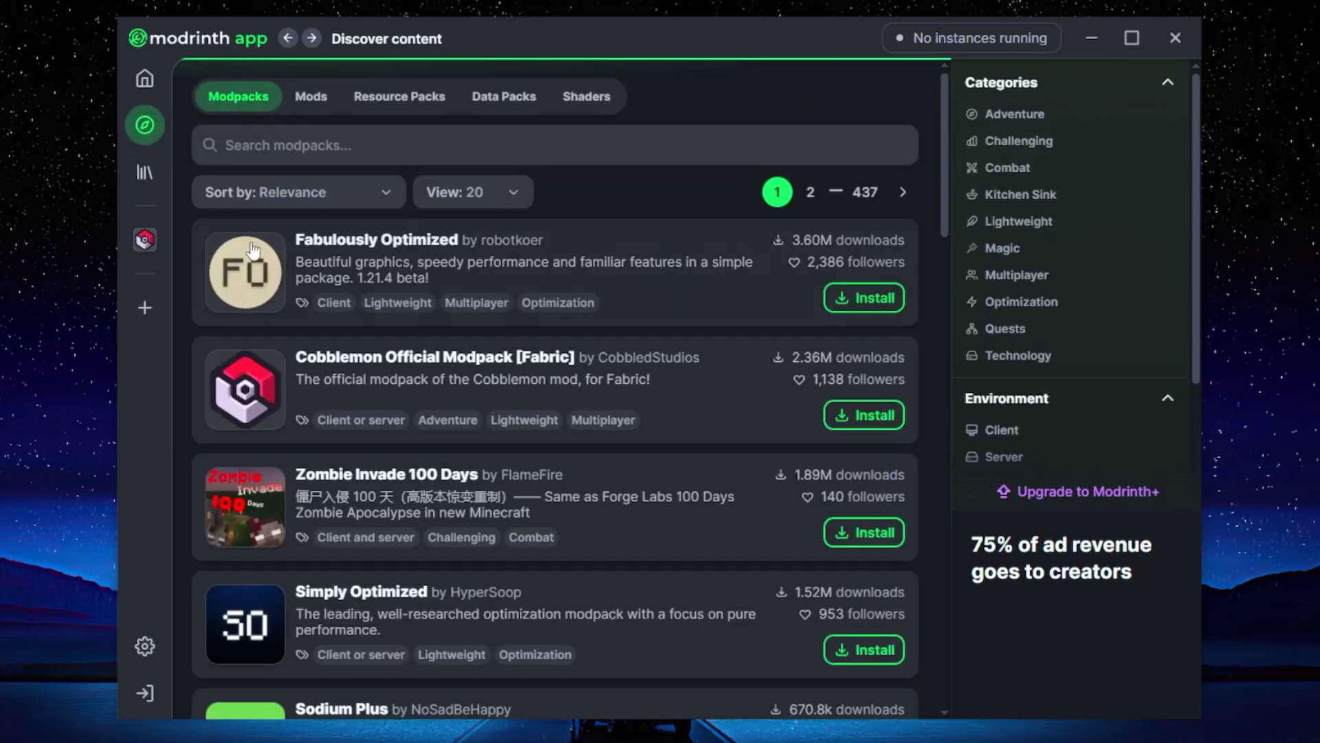
click(339, 365)
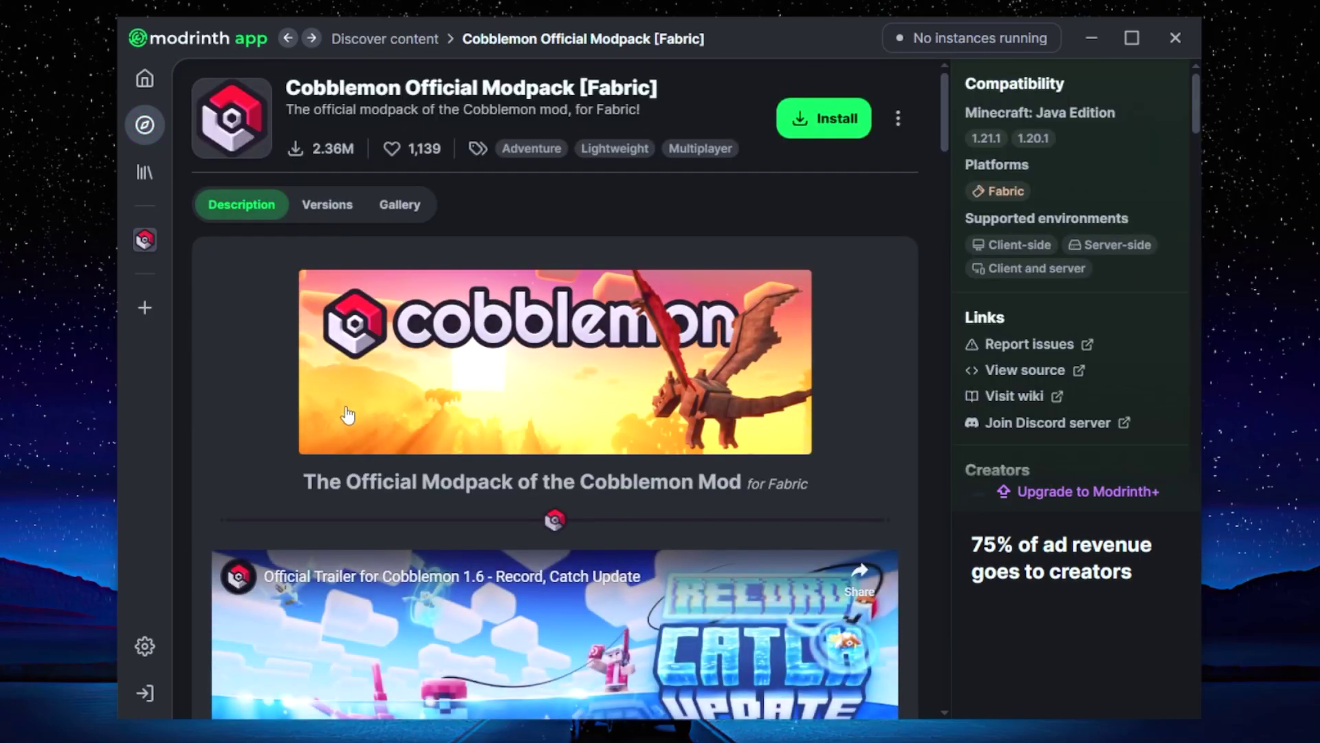
scroll(333, 398, down, 15)
scroll(330, 395, down, 12)
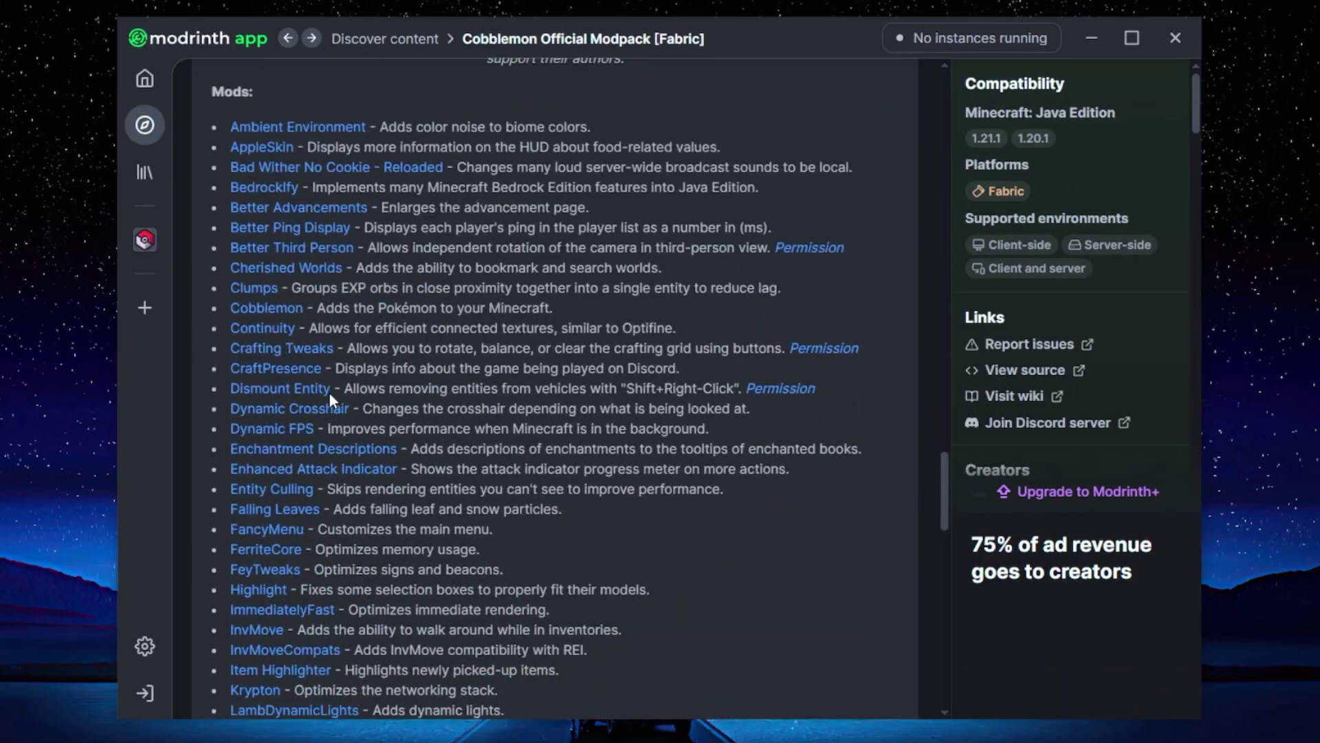
scroll(343, 385, up, 2)
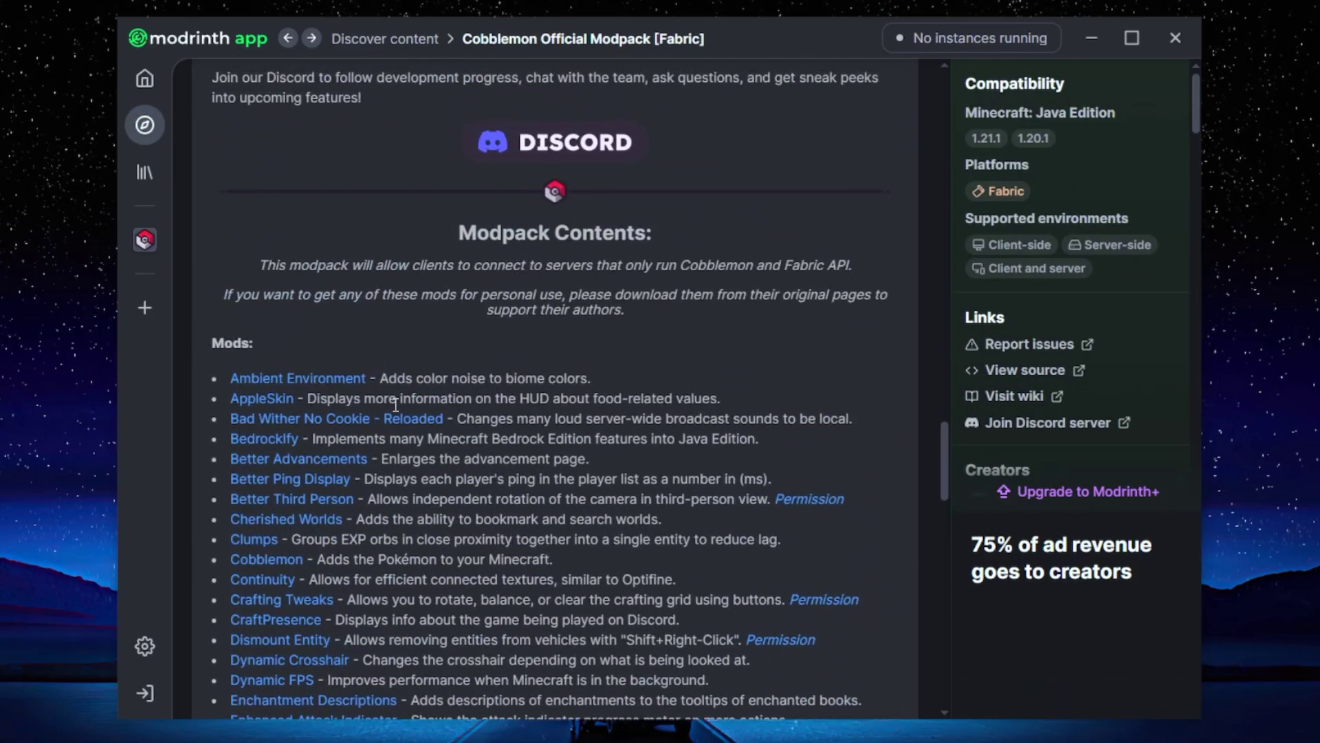
scroll(307, 392, down, 5)
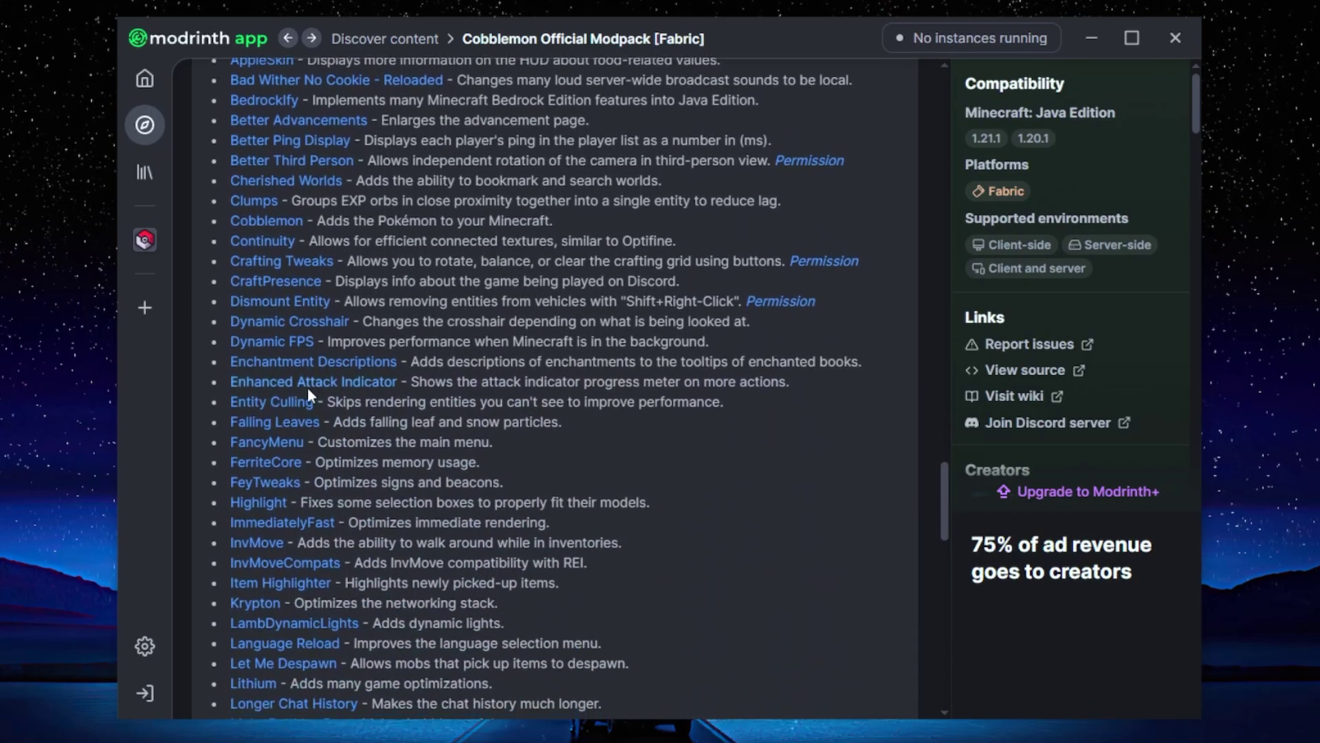
scroll(307, 387, down, 10)
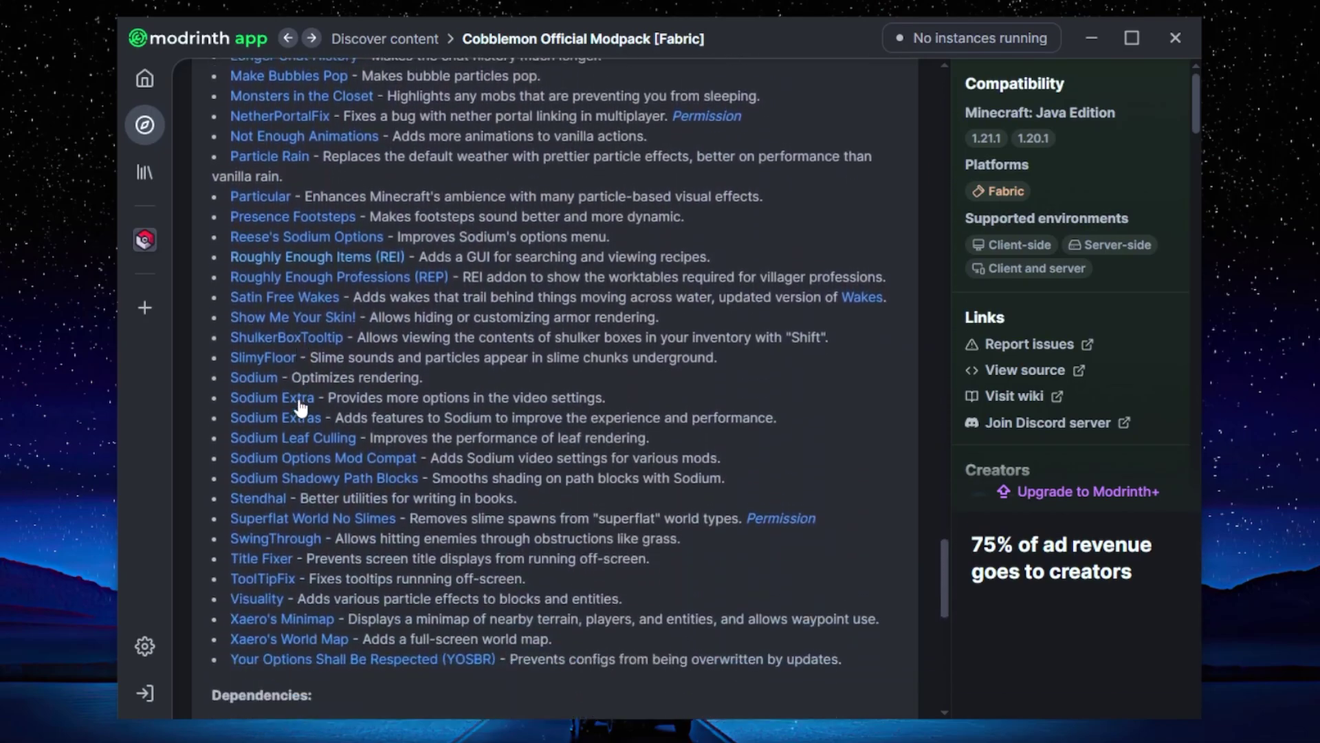
scroll(303, 405, down, 5)
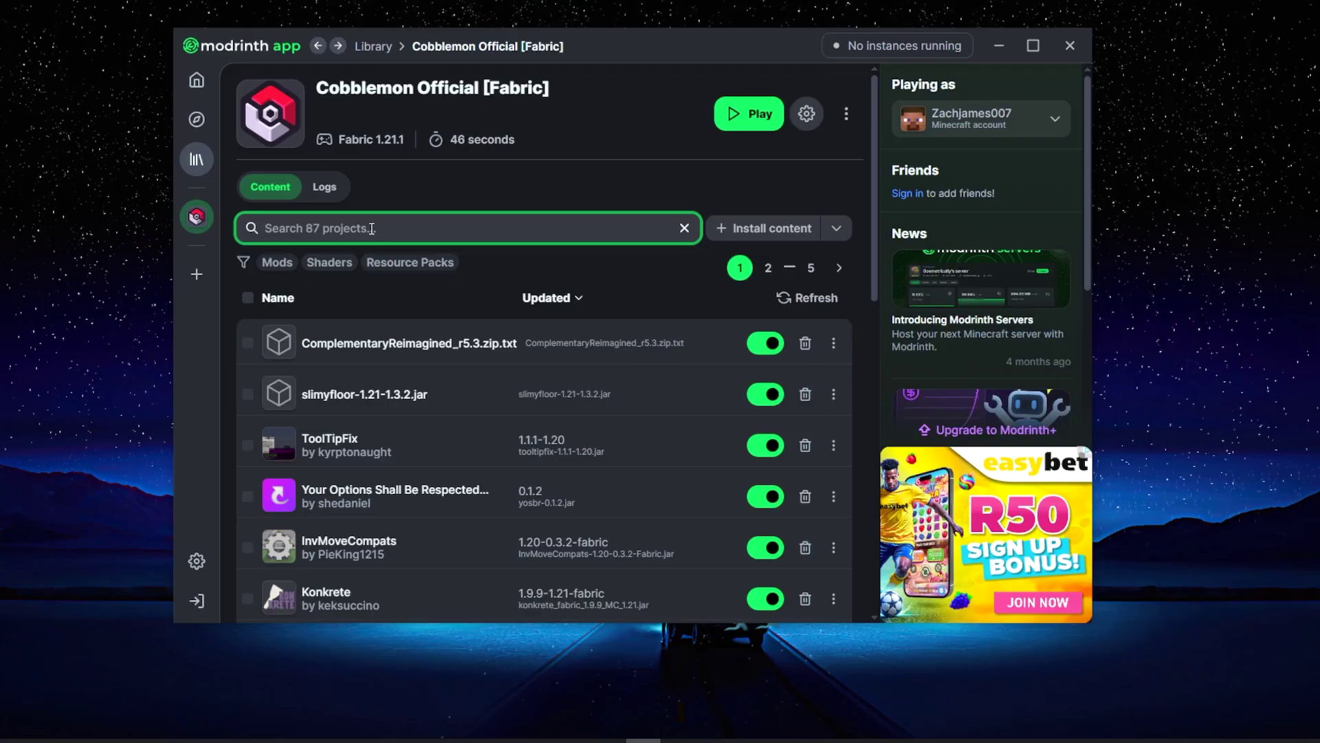
- Search the Cobblemon instance's content for "Xa" and open the Xaero's World Map details page
text(Xa)
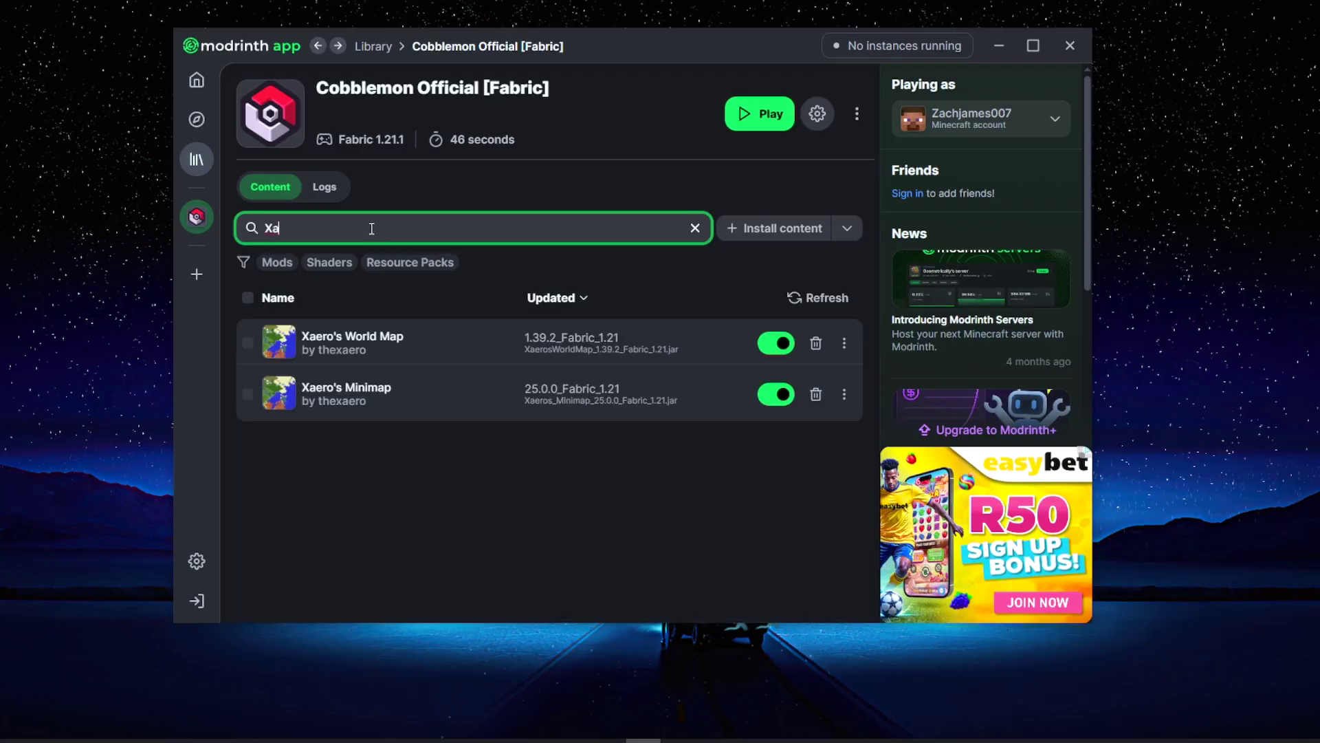
click(365, 342)
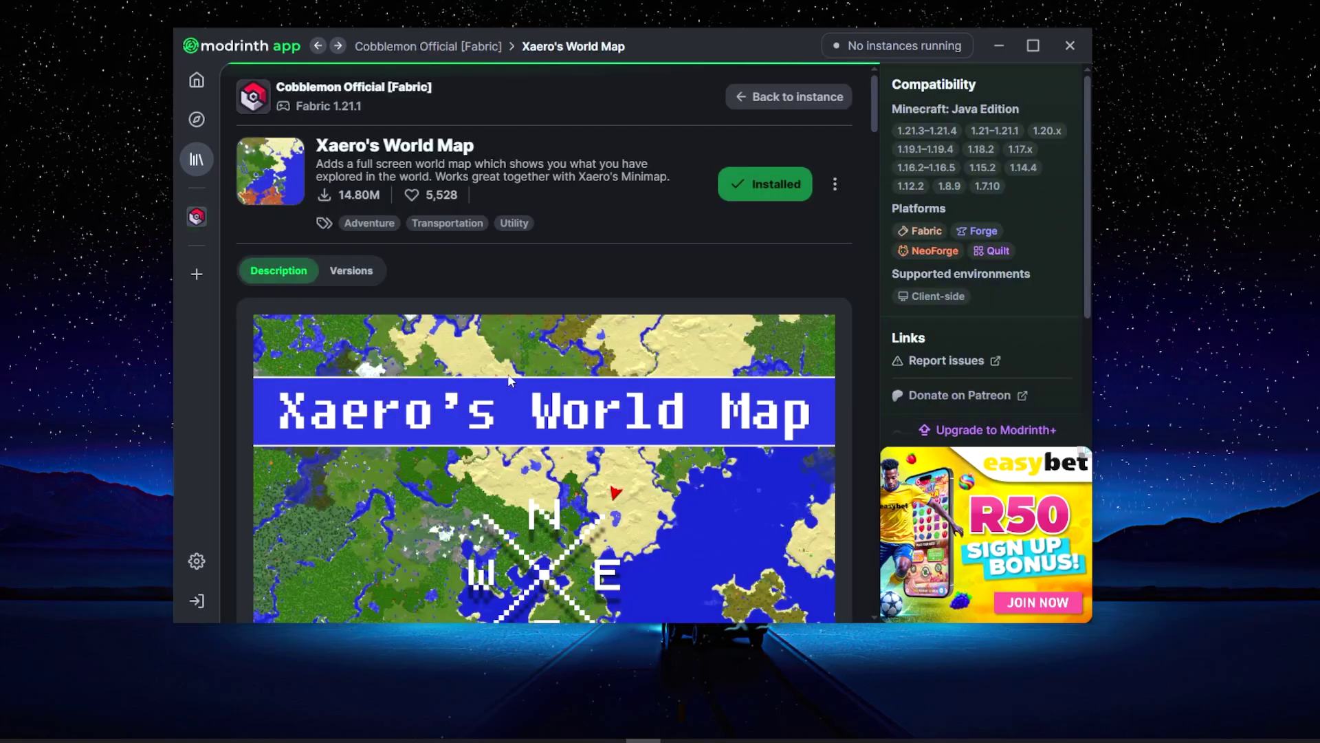
- Switch the installed Xaero's World Map mod to version 1.39.4_Fabric_1.21
click(351, 269)
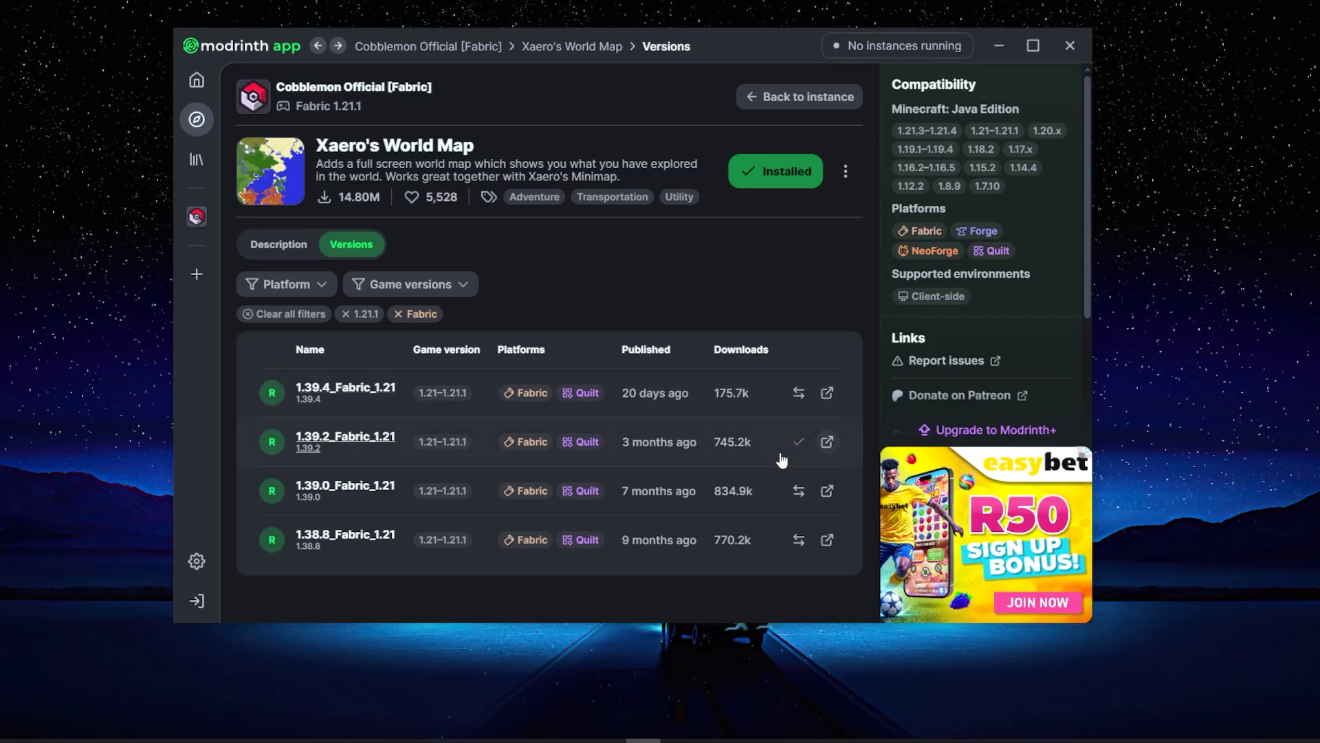
click(800, 394)
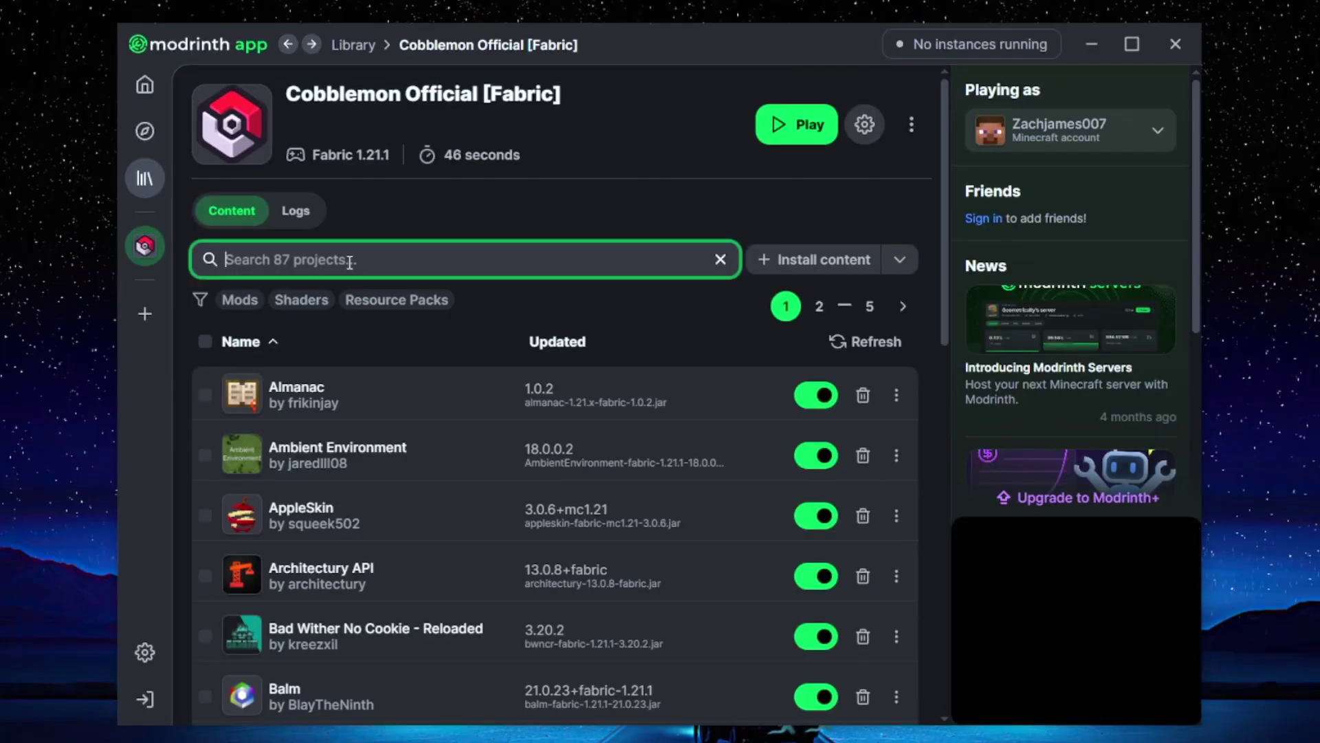
- Find Xaero's Minimap by searching the instance's content for "Xae" and switch it to version 25.1.0_Fabric_1.21
text(Xae)
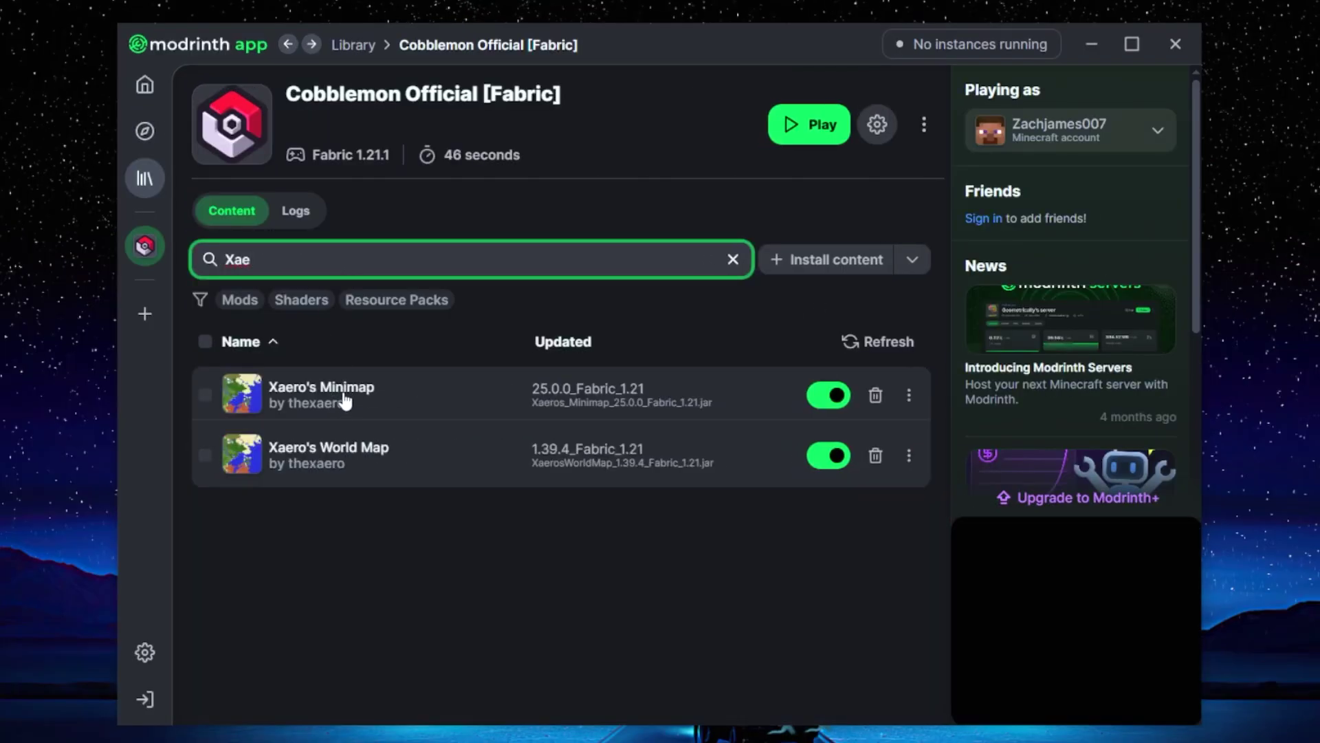
click(344, 399)
click(354, 322)
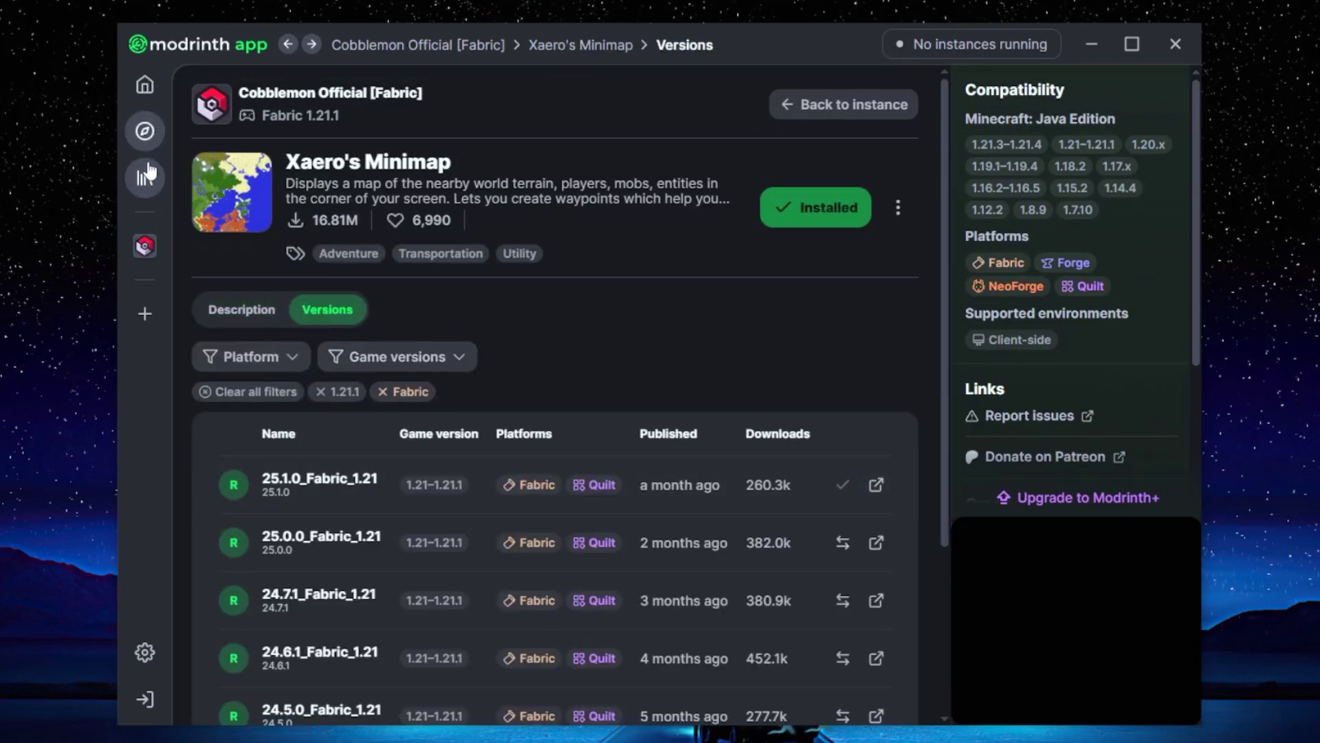
click(146, 249)
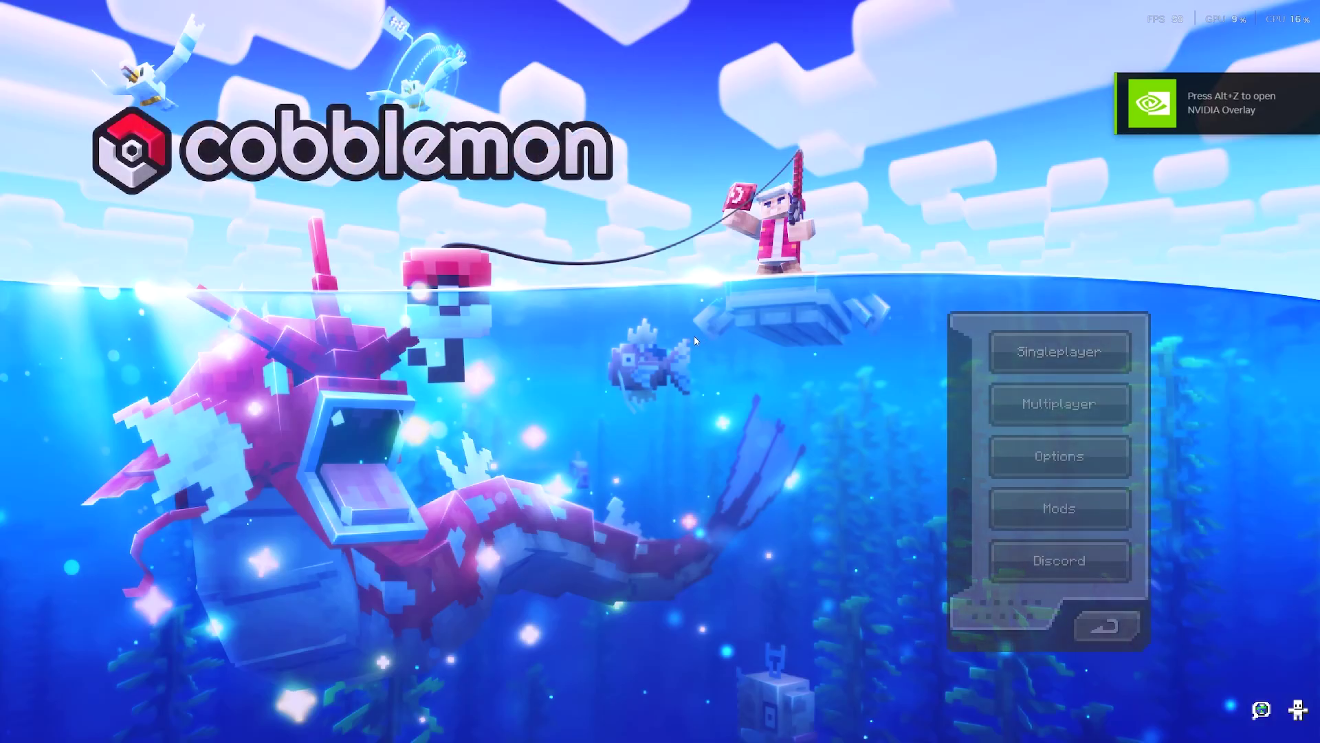
- Enable the Shinies for Magikarp Jump and Better-Leaves-9.0.zip resource packs in the game's options
click(1063, 470)
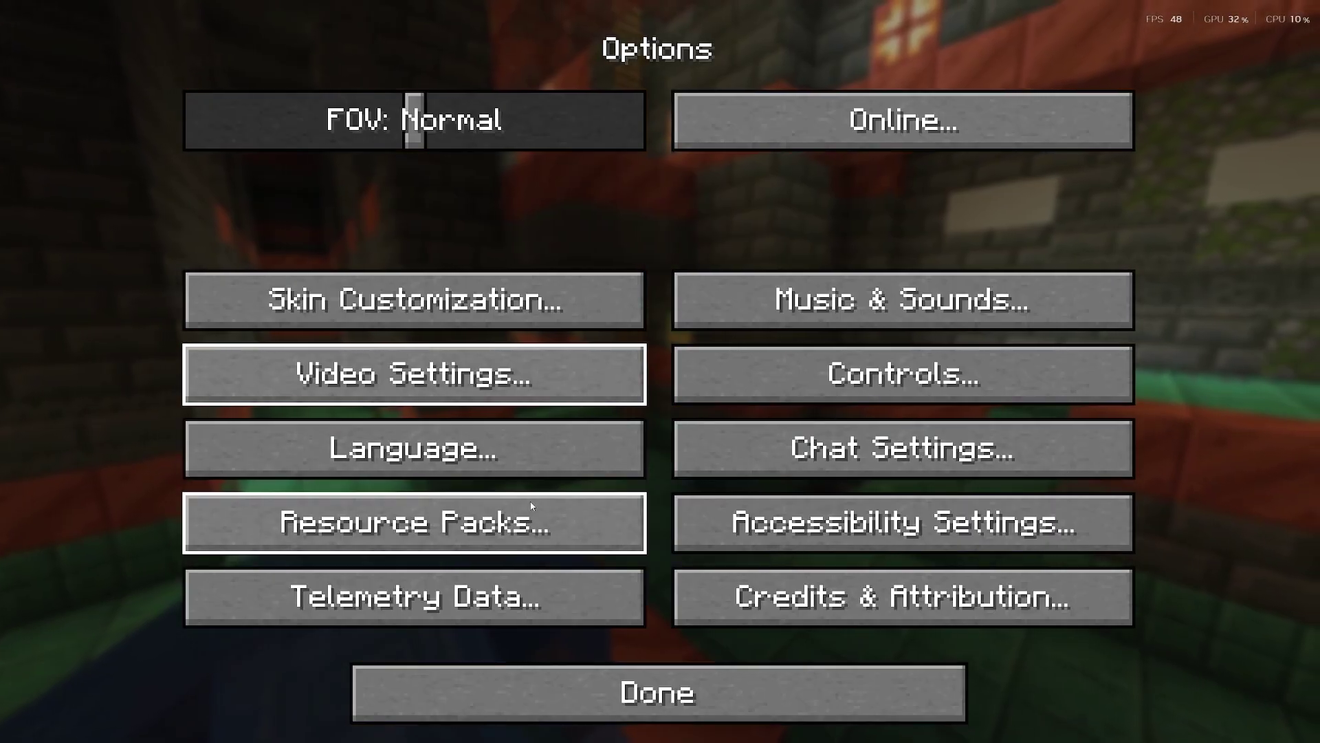
click(531, 506)
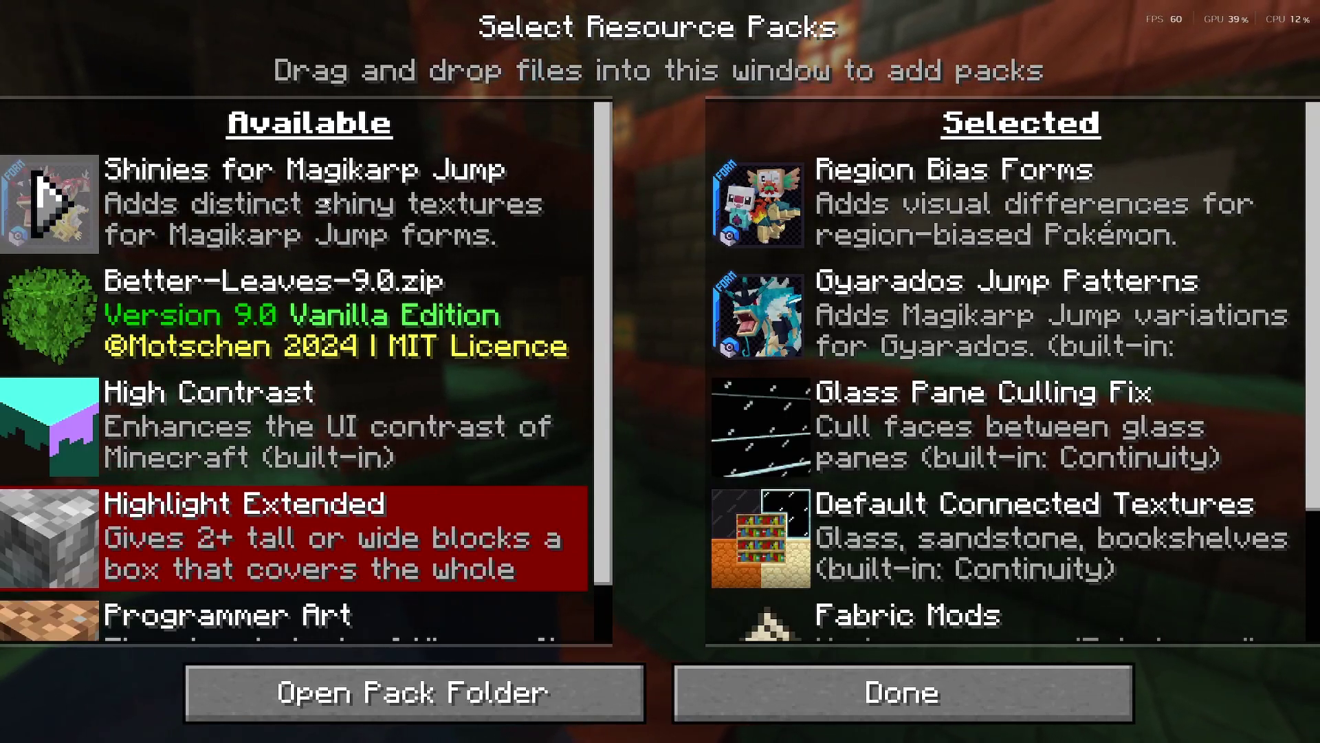
click(57, 210)
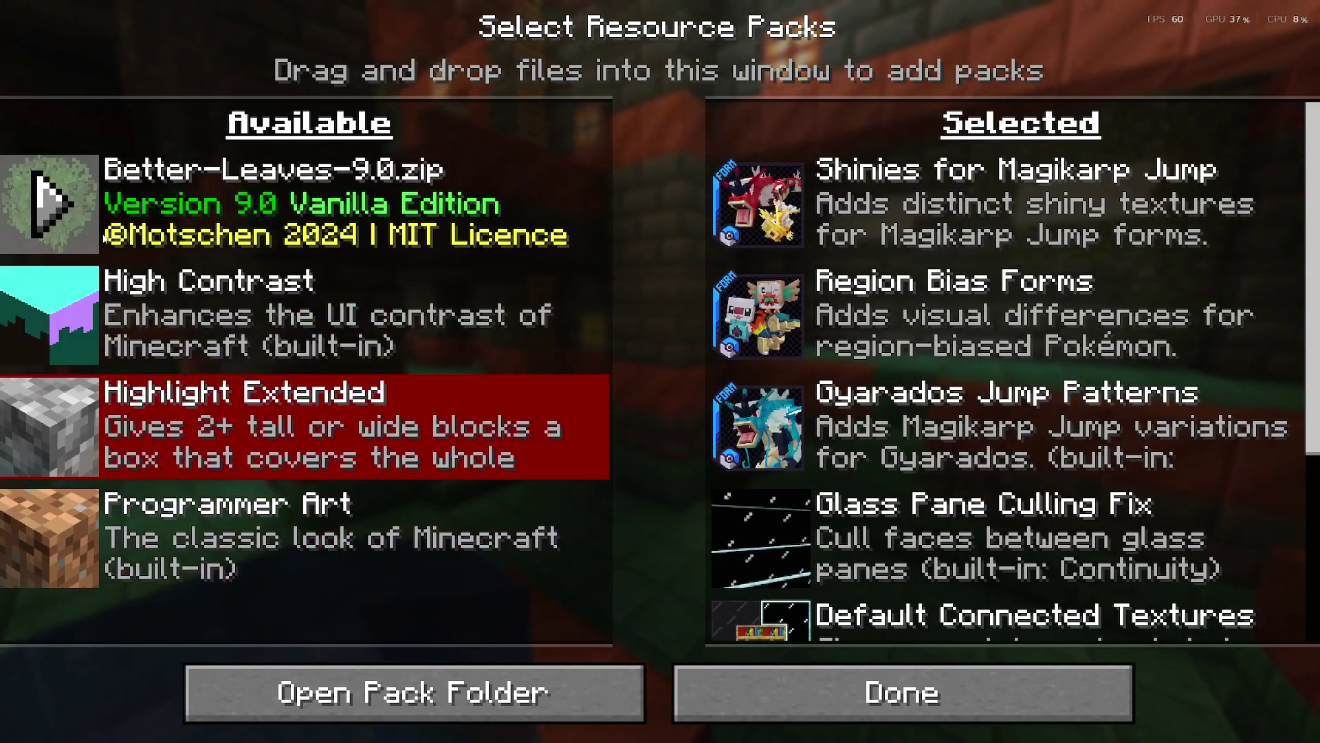
click(48, 199)
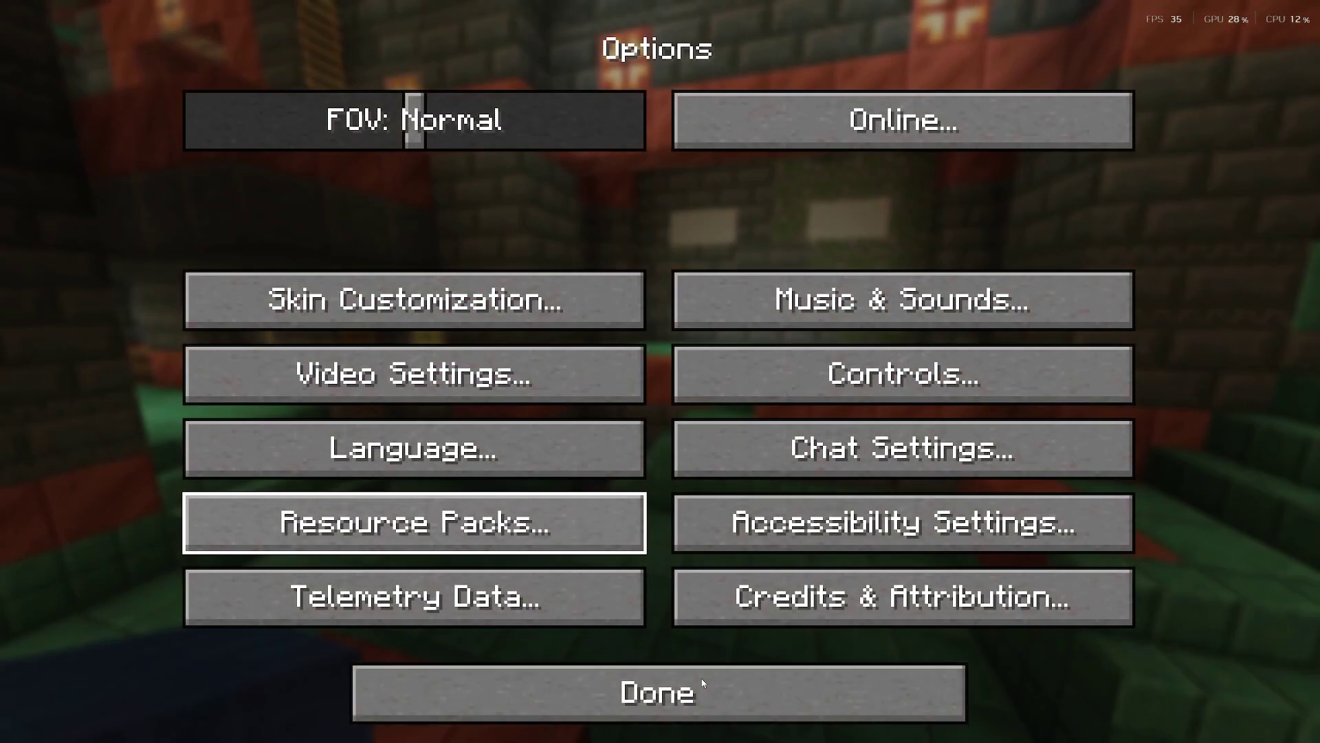
click(701, 678)
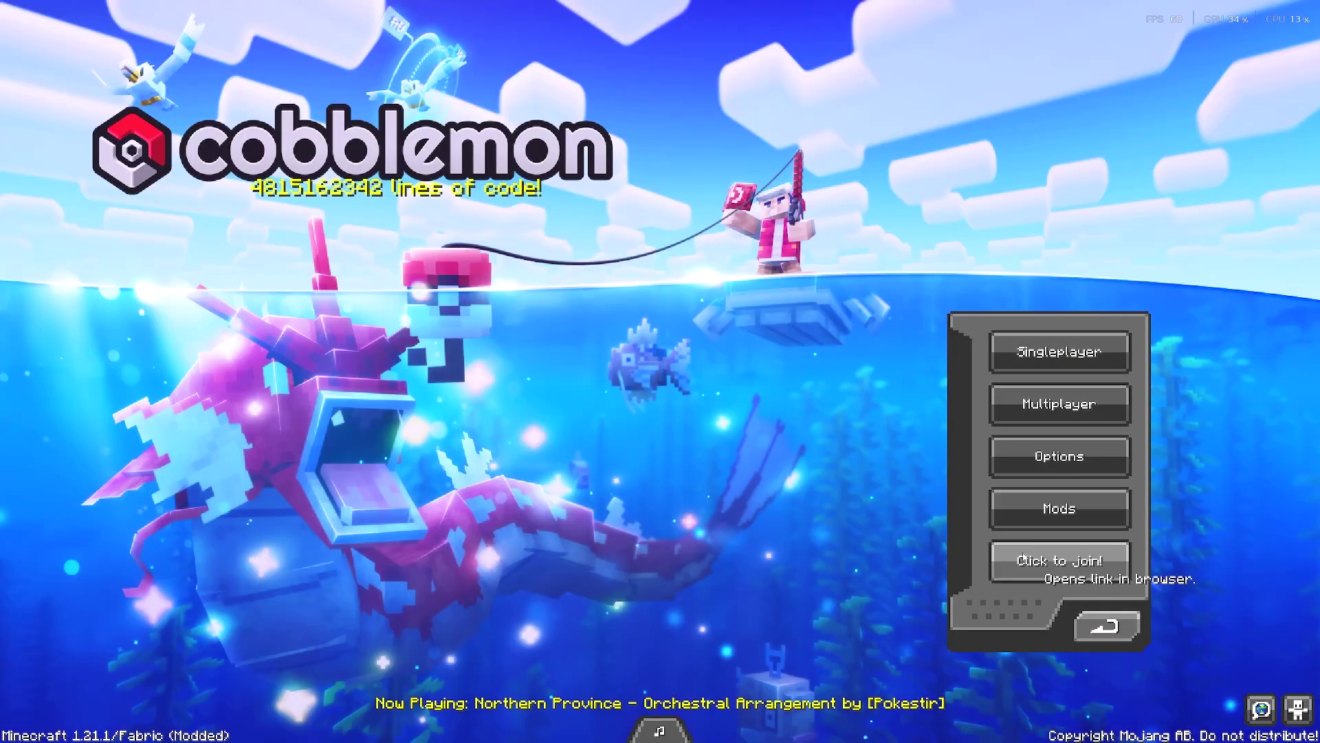
- Examine the game's list of installed mods, including the details of Bad Wither No Cookie Reloaded
click(1025, 510)
scroll(409, 368, down, 1)
scroll(409, 368, up, 1)
scroll(409, 368, down, 4)
click(385, 330)
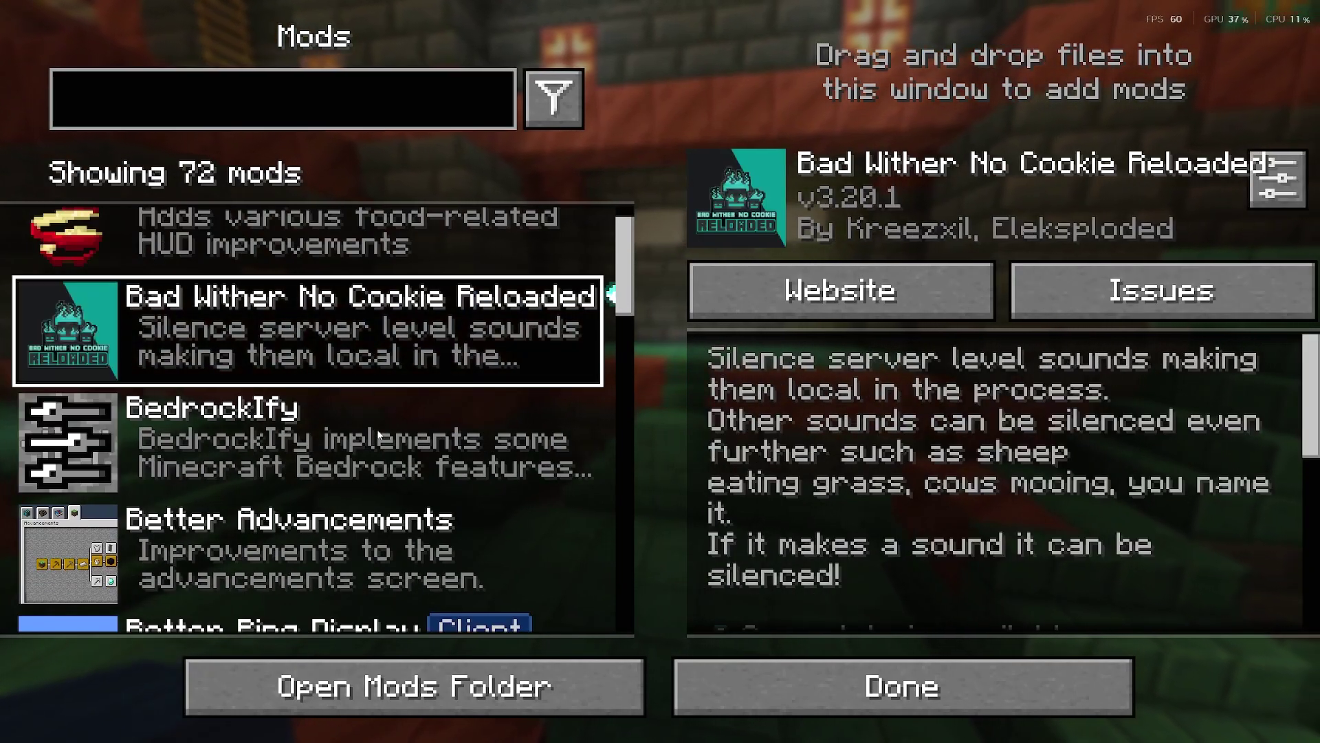
scroll(378, 435, up, 3)
scroll(148, 358, down, 1)
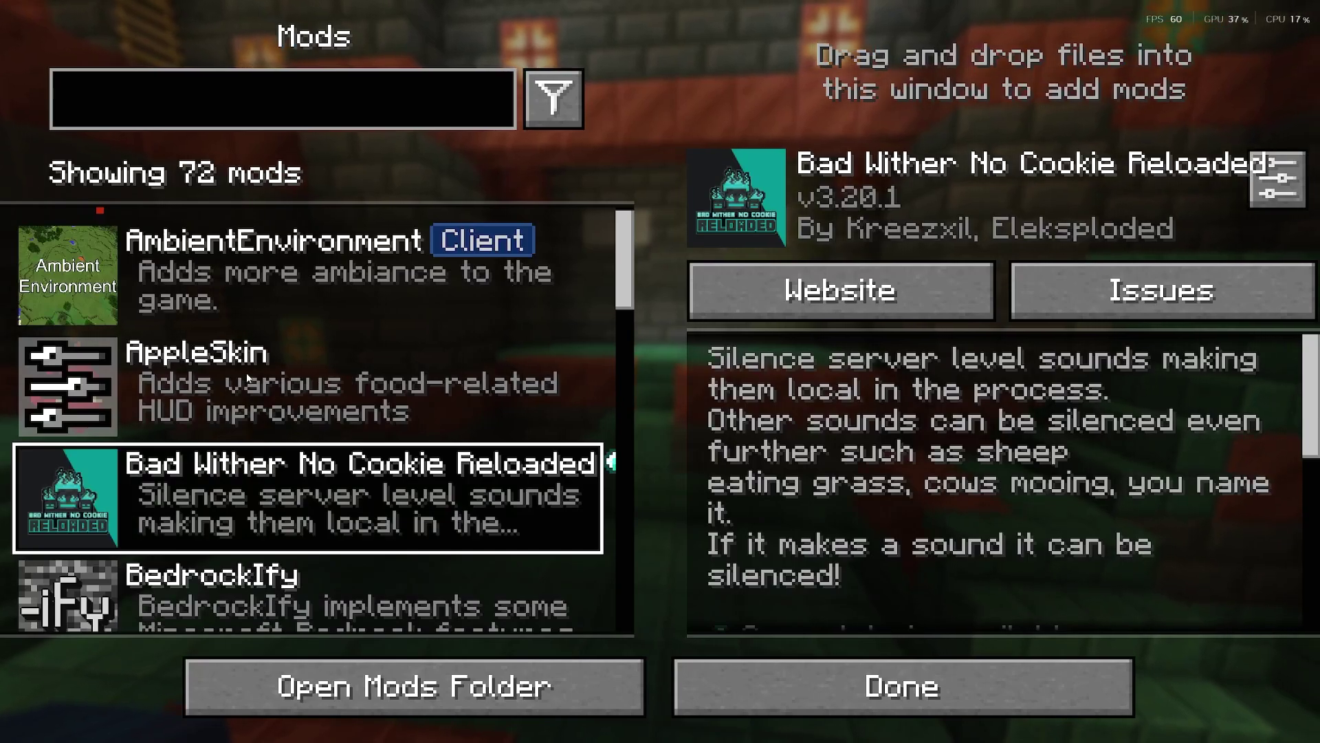
scroll(248, 377, up, 1)
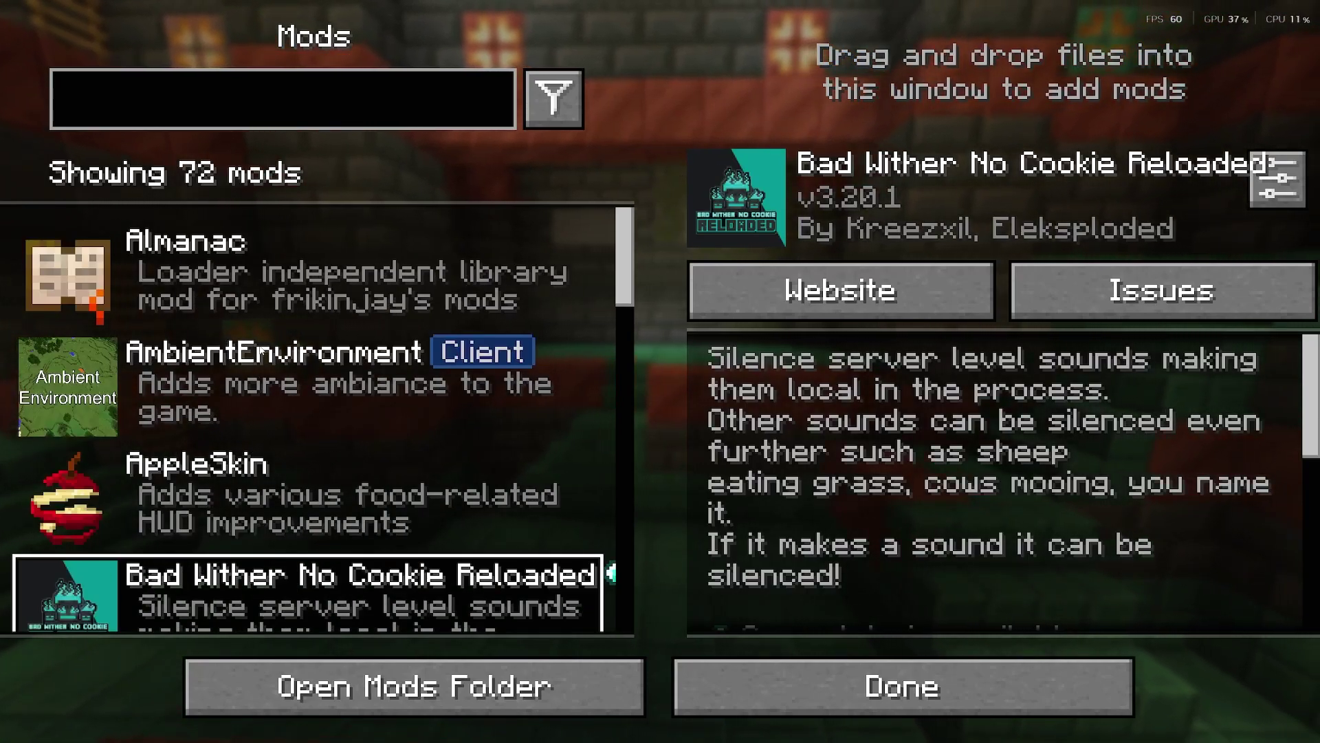
scroll(242, 378, down, 1)
scroll(88, 386, down, 1)
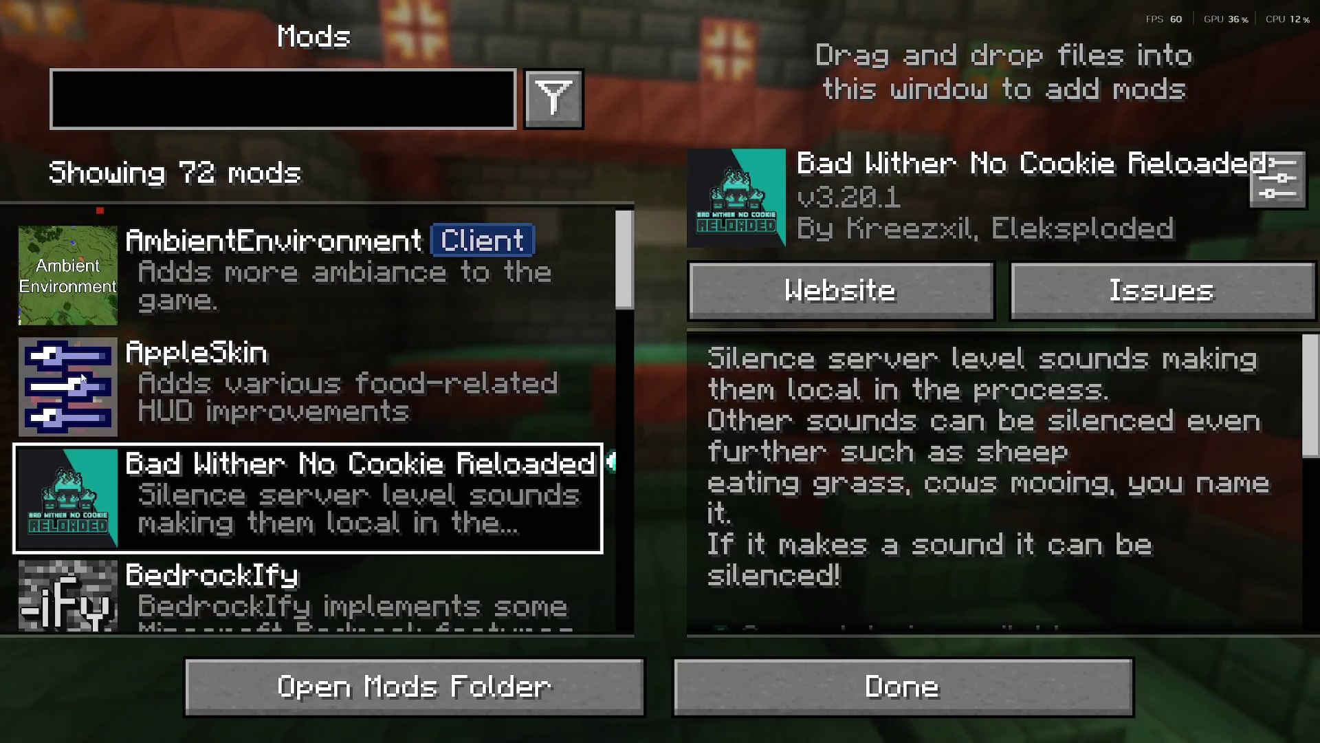
scroll(70, 358, down, 3)
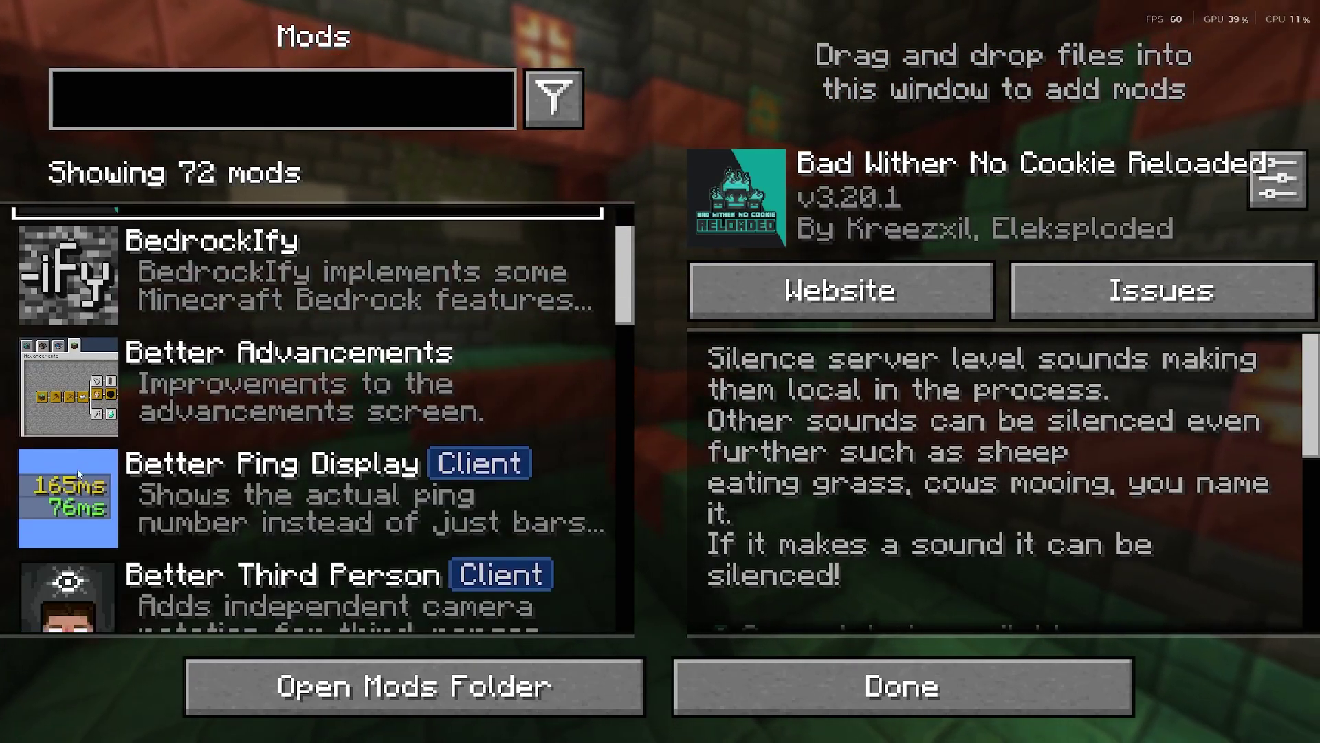
scroll(70, 481, down, 2)
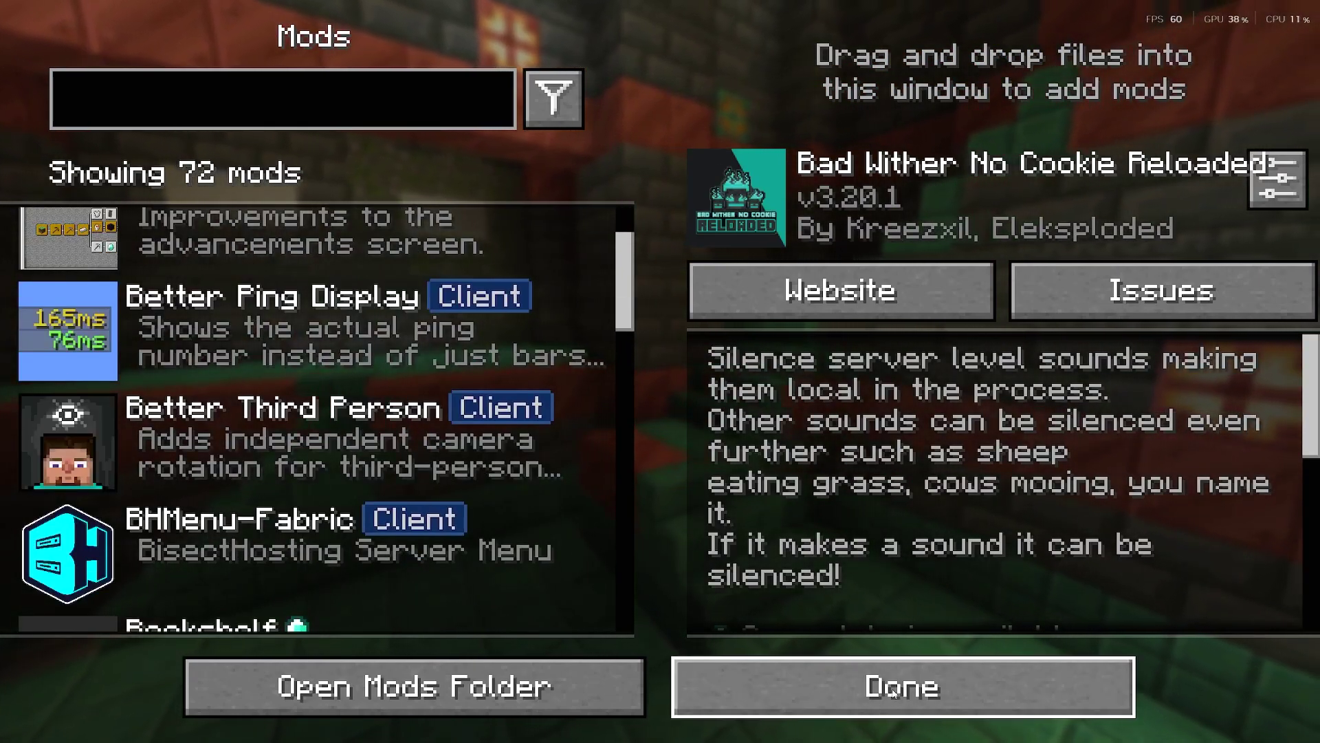
click(997, 684)
- Open the setup of a new singleplayer world and look through its world types, ending on Default
click(1059, 351)
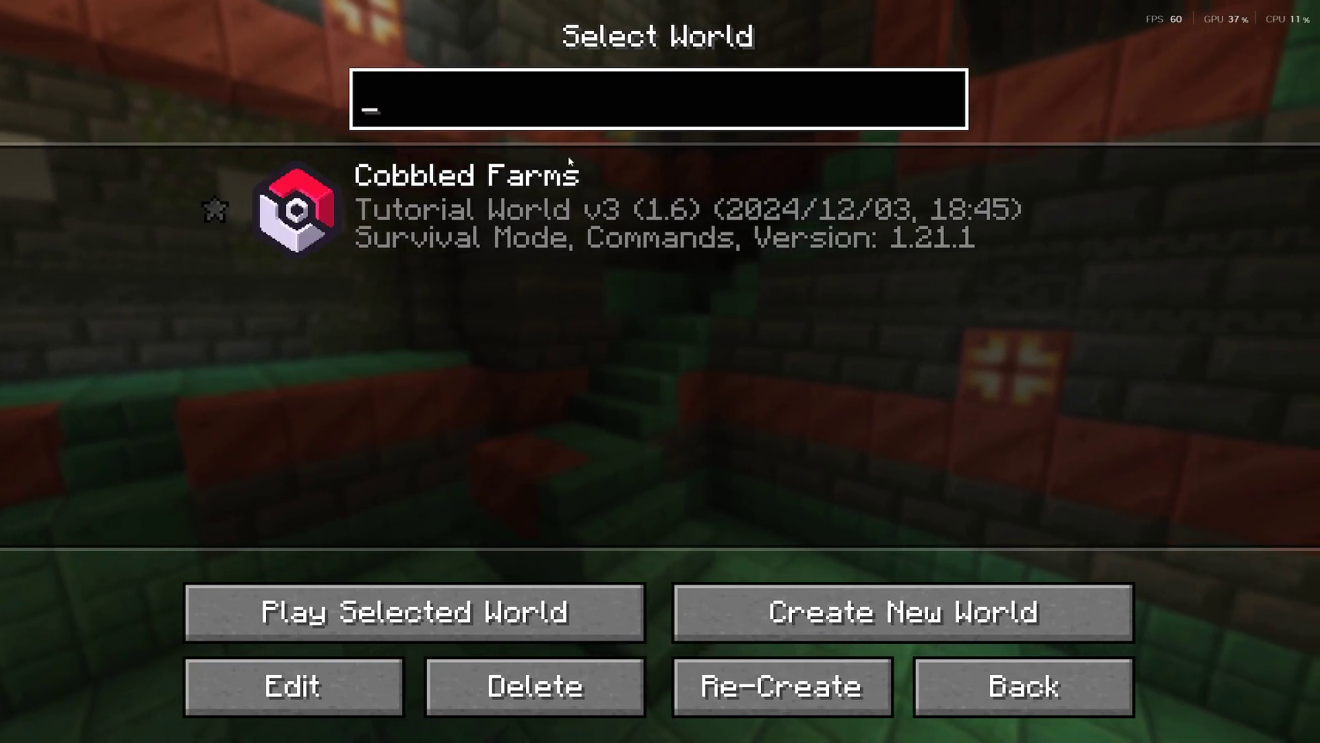
click(904, 612)
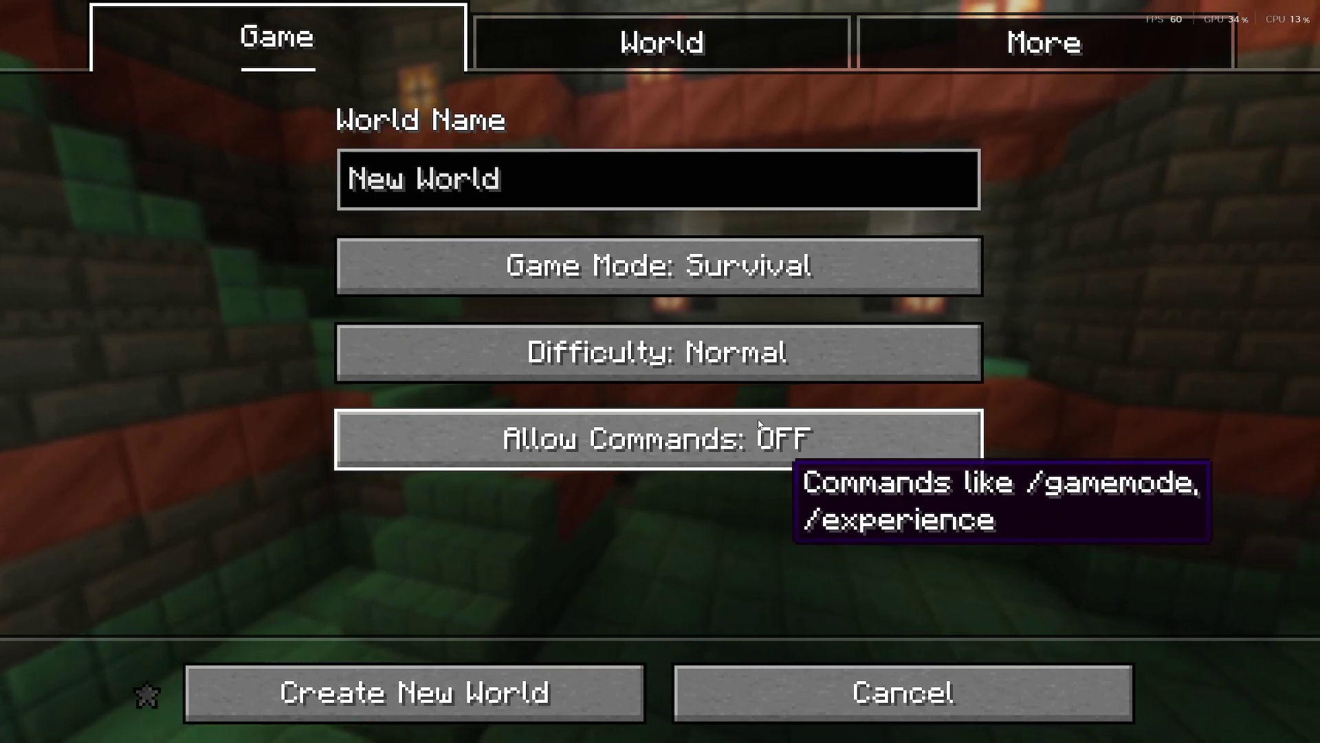
click(674, 59)
click(482, 142)
click(559, 142)
click(559, 142)
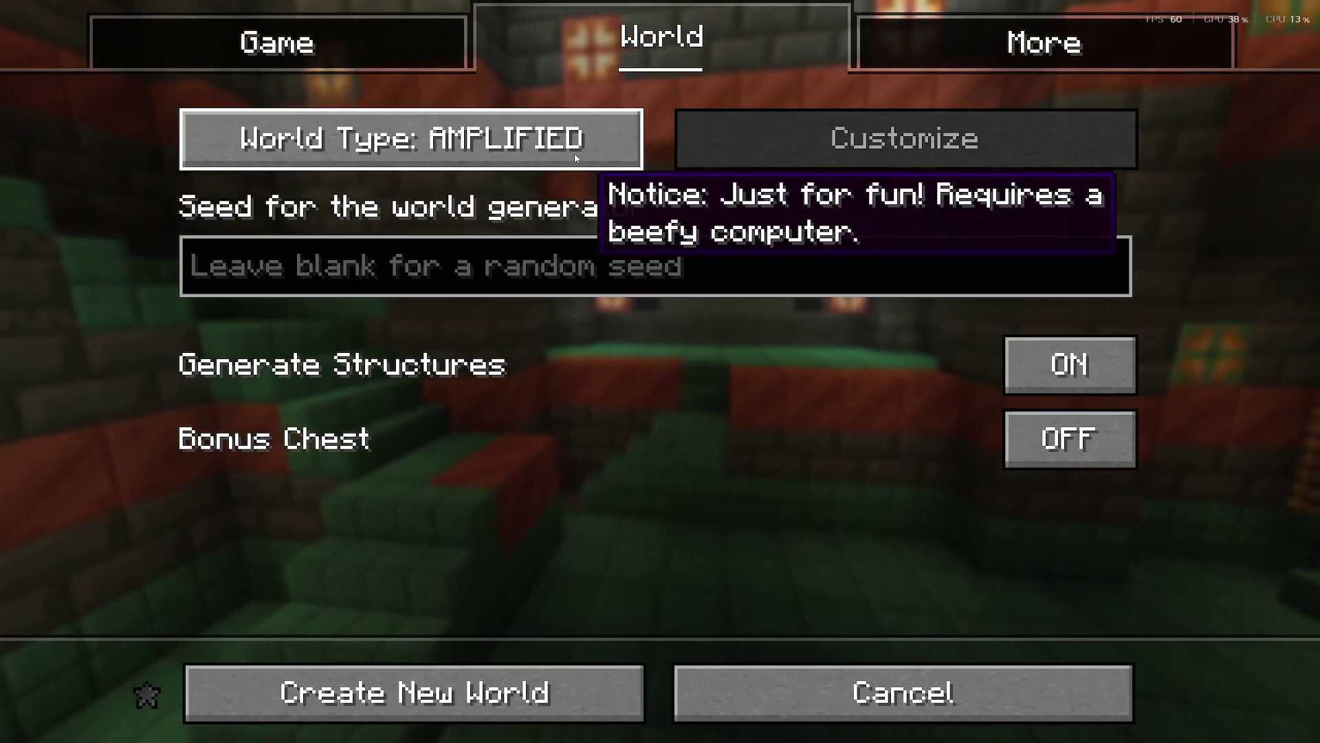
click(558, 142)
click(558, 143)
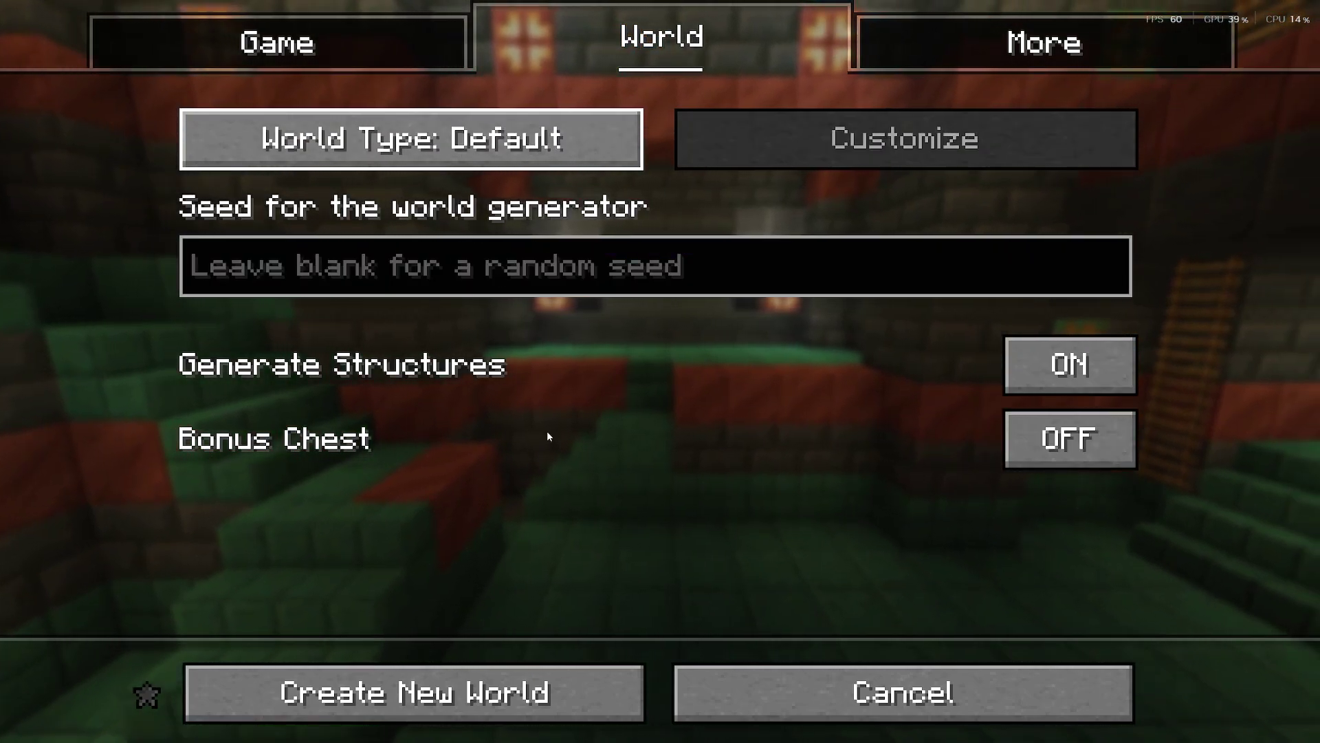
- View the new world's game rules and cancel the world creation
key(ctrl+Tab)
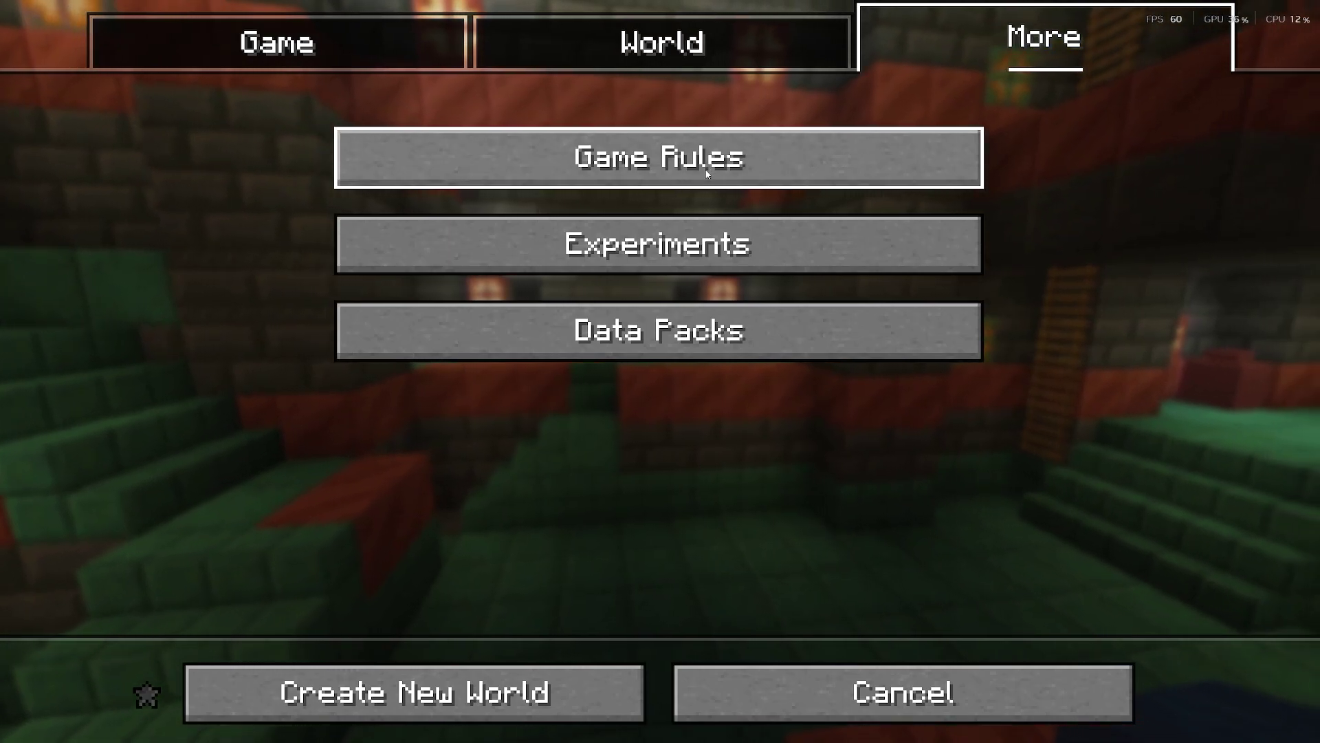
click(681, 169)
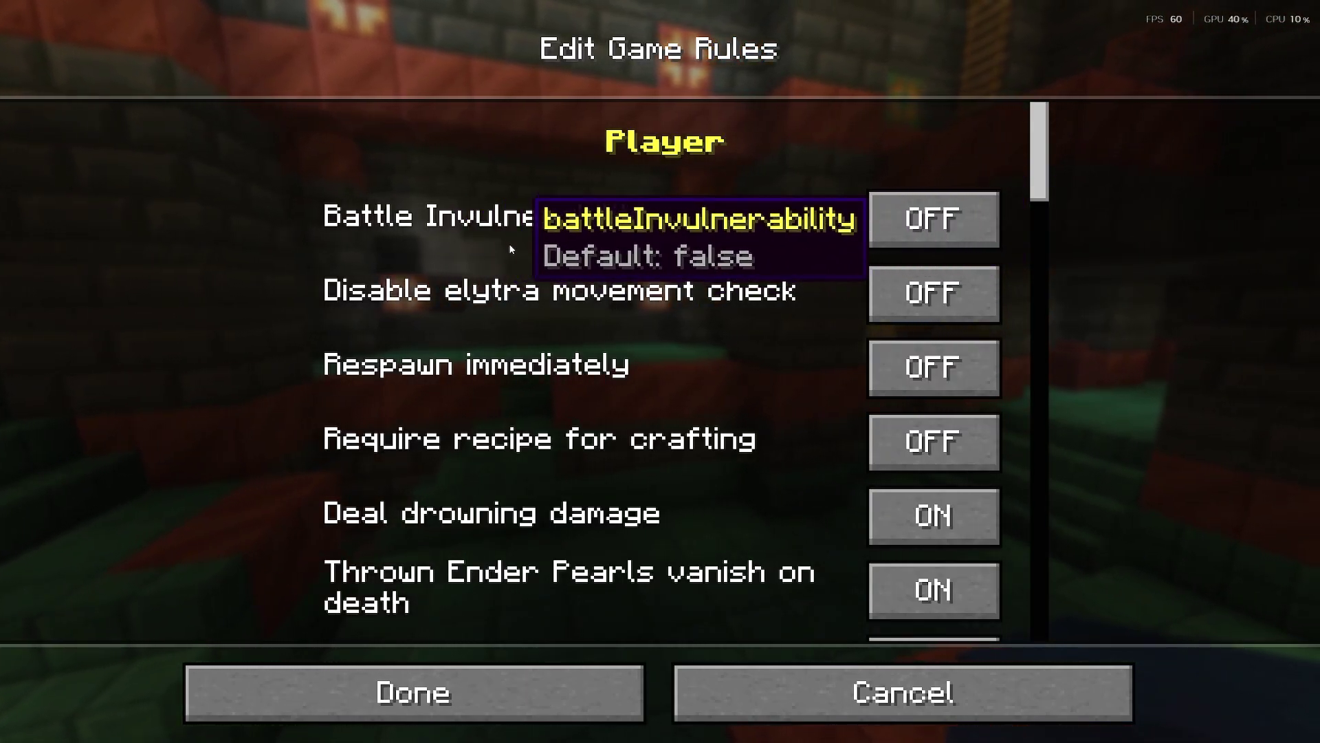
click(813, 712)
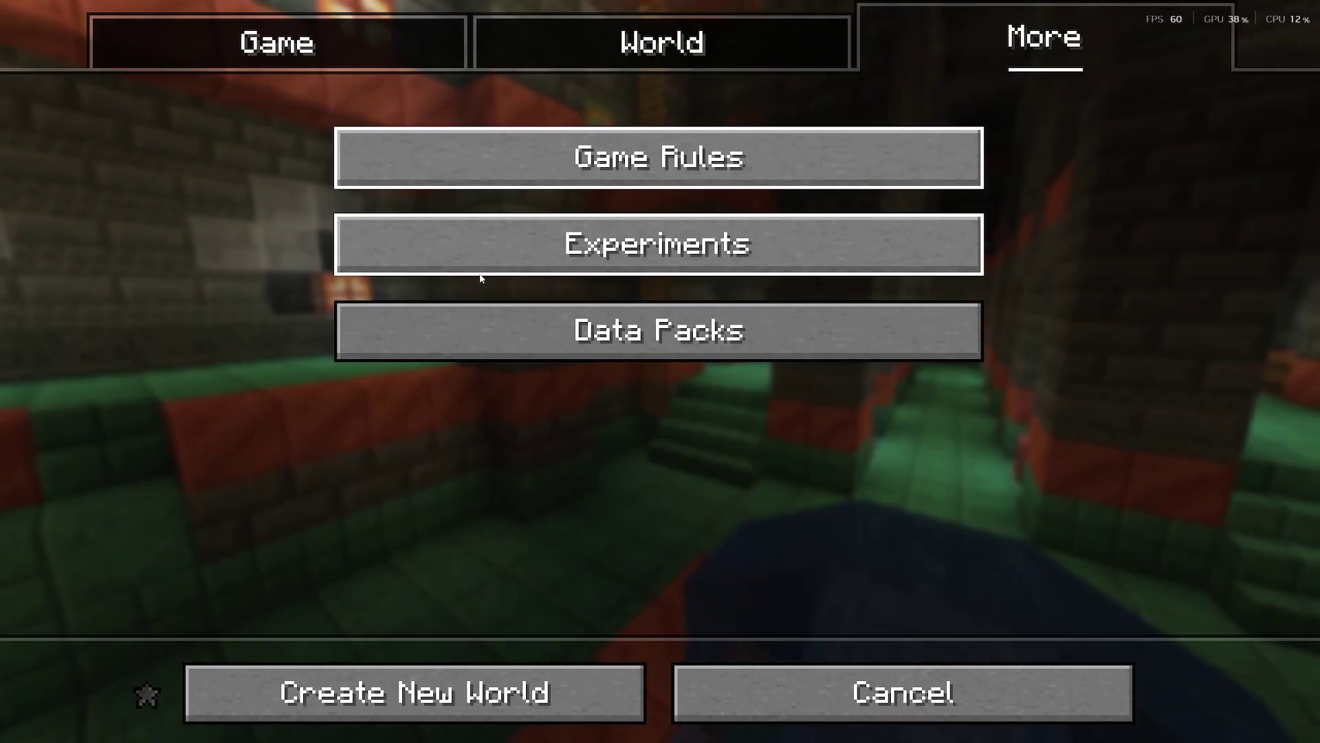
click(814, 713)
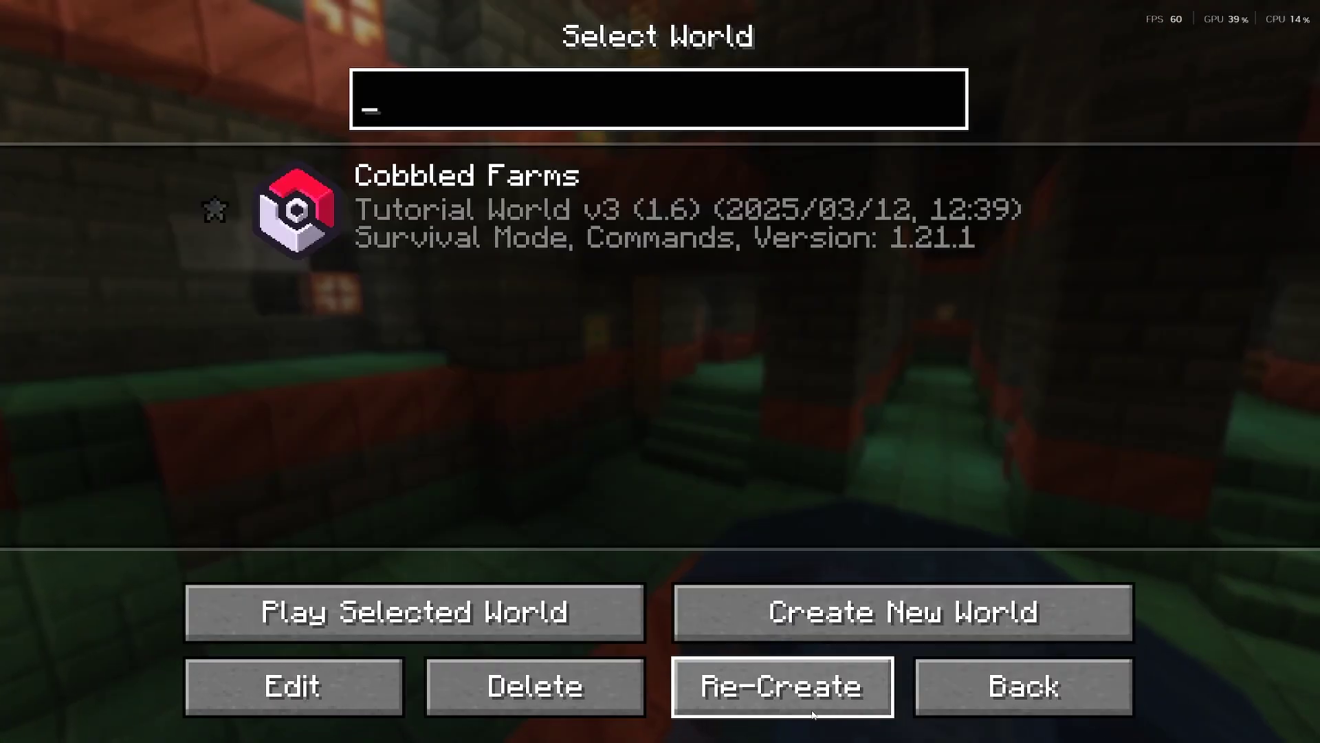
- Load the existing Cobbled Farms world and walk around the starting area
double_click(411, 213)
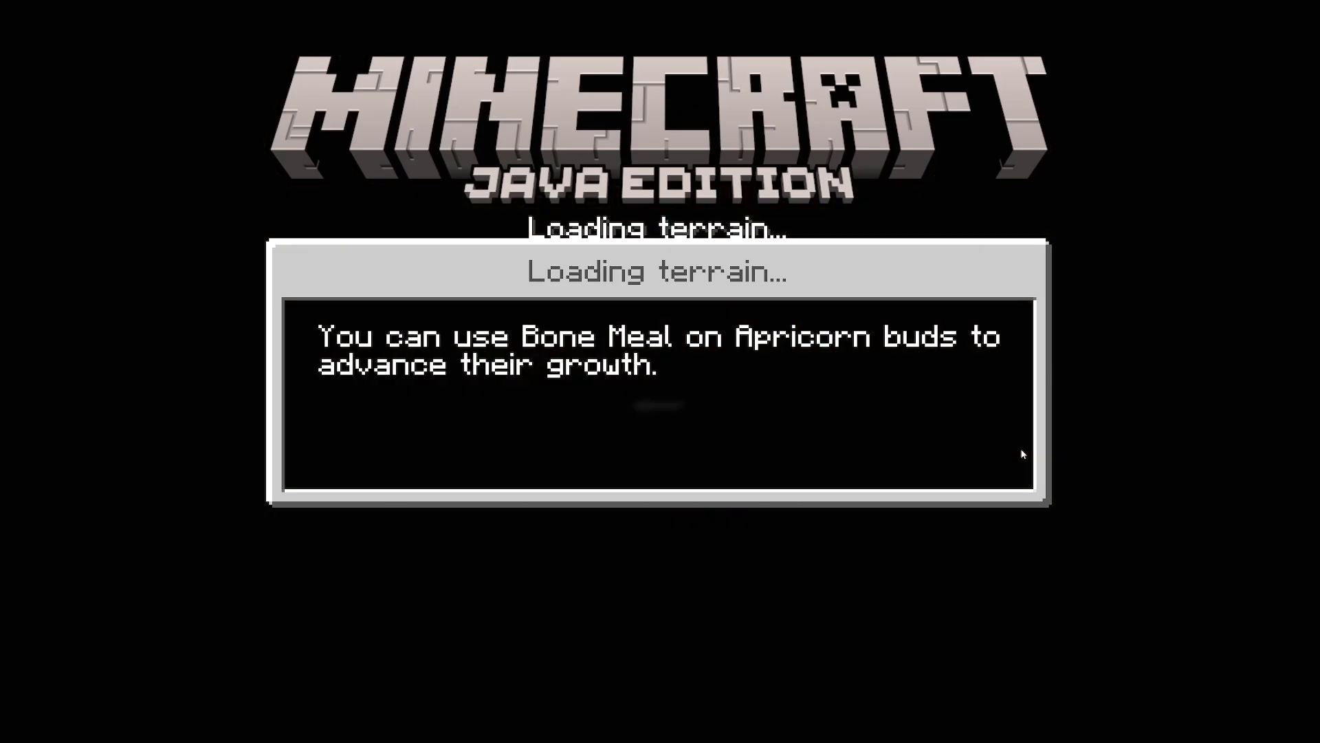
key(s)
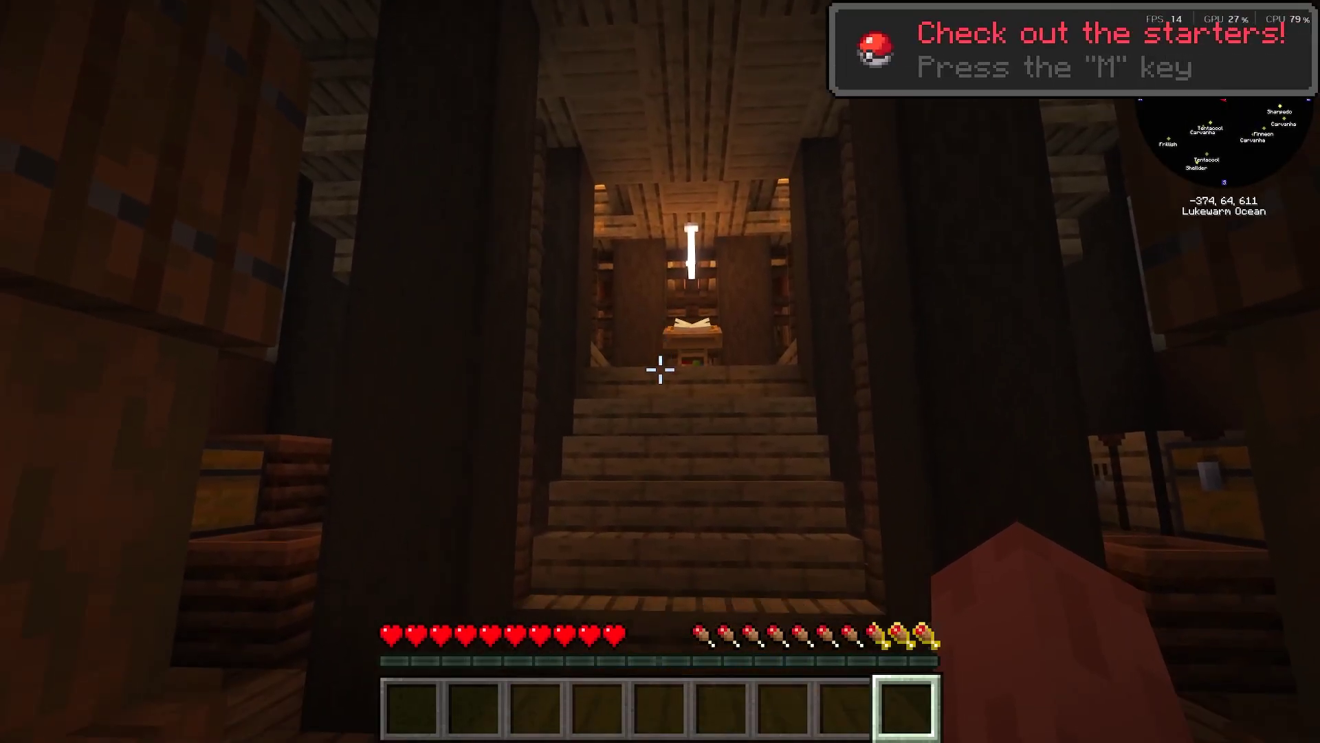
key(w)
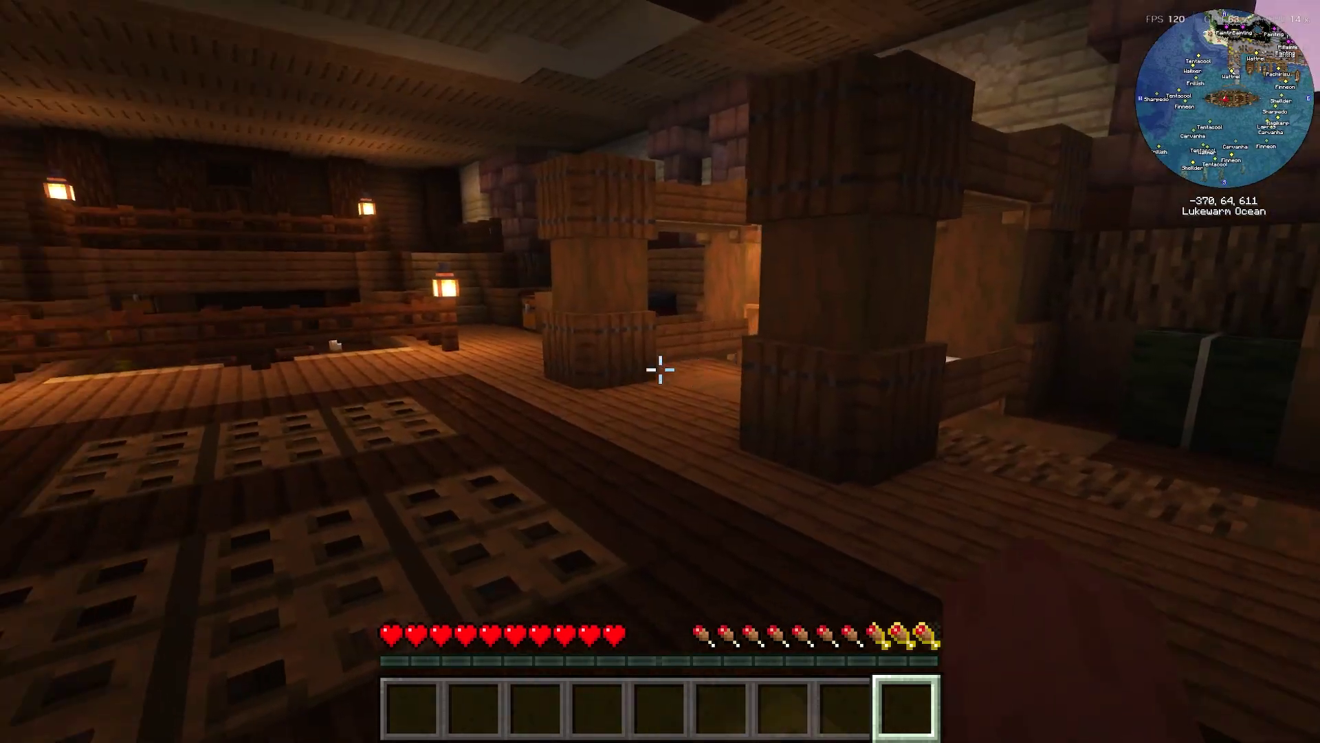
key(w)
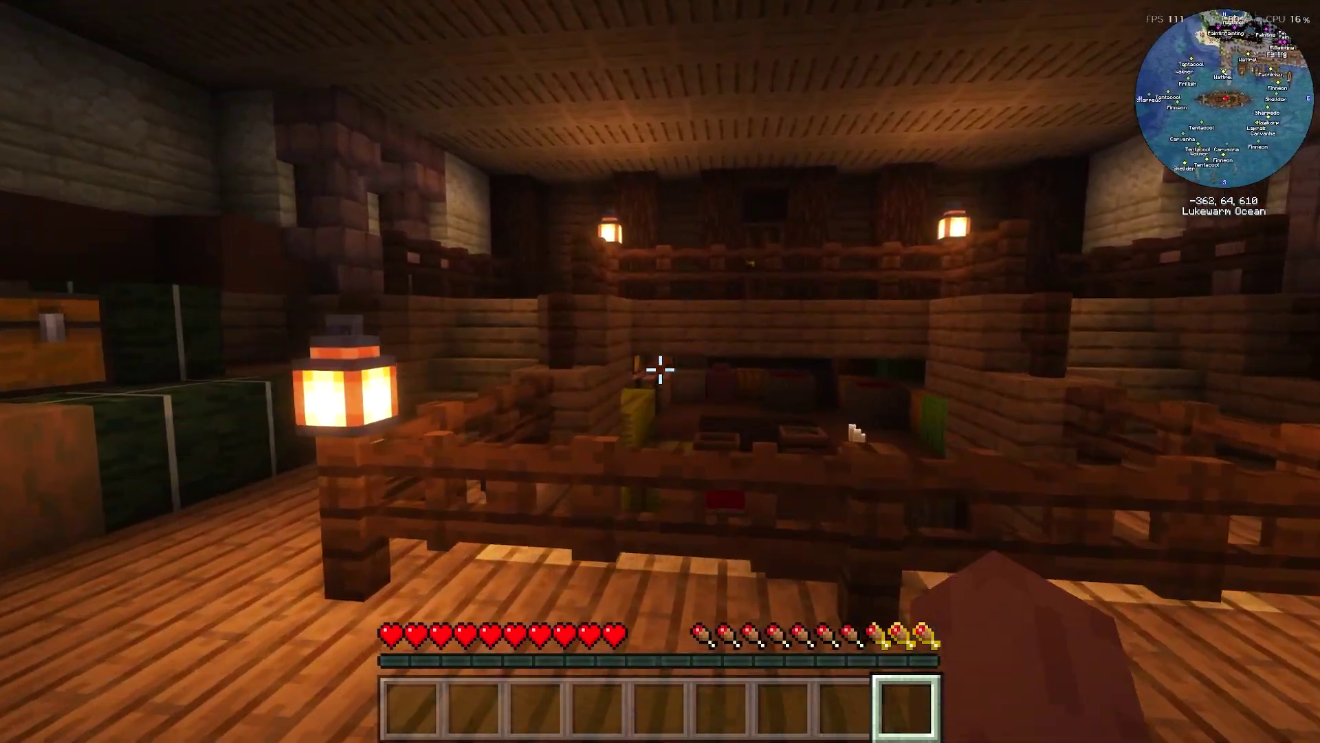
key(w)
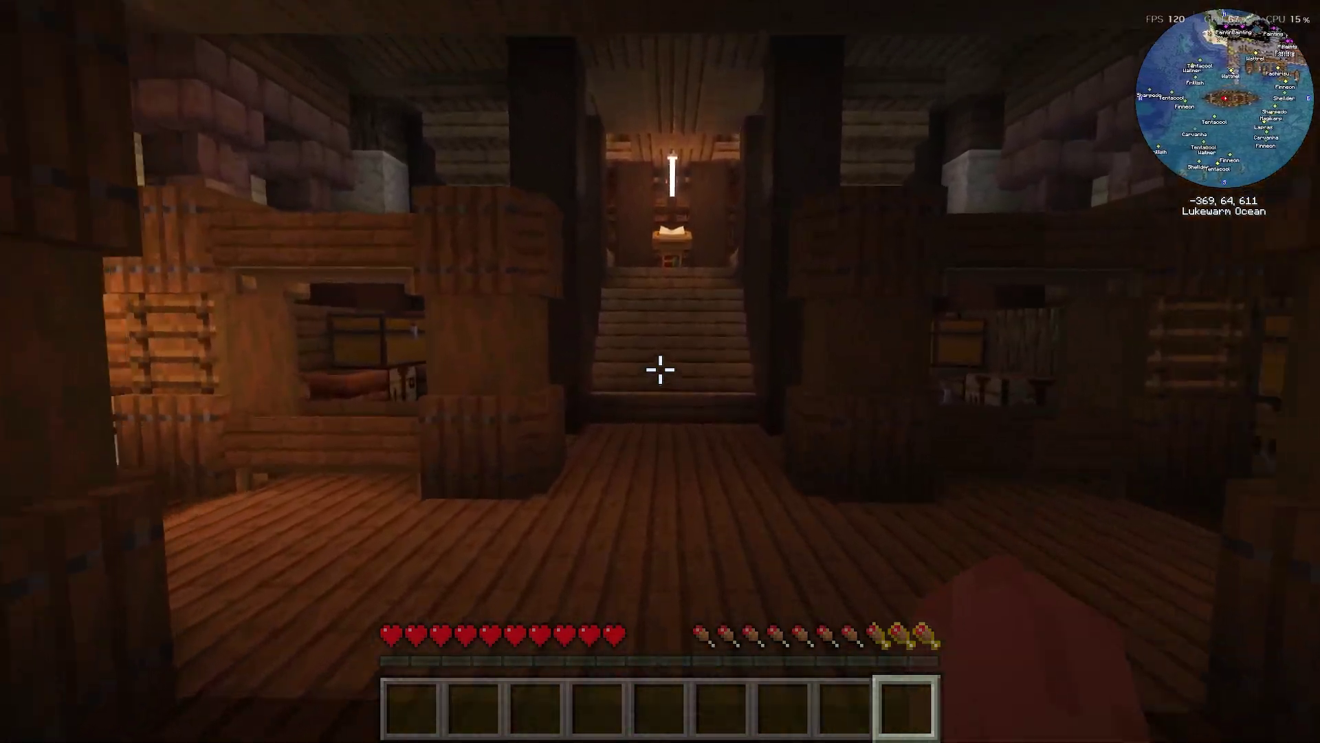
- Pause the game and open the video settings from its options
key(Escape)
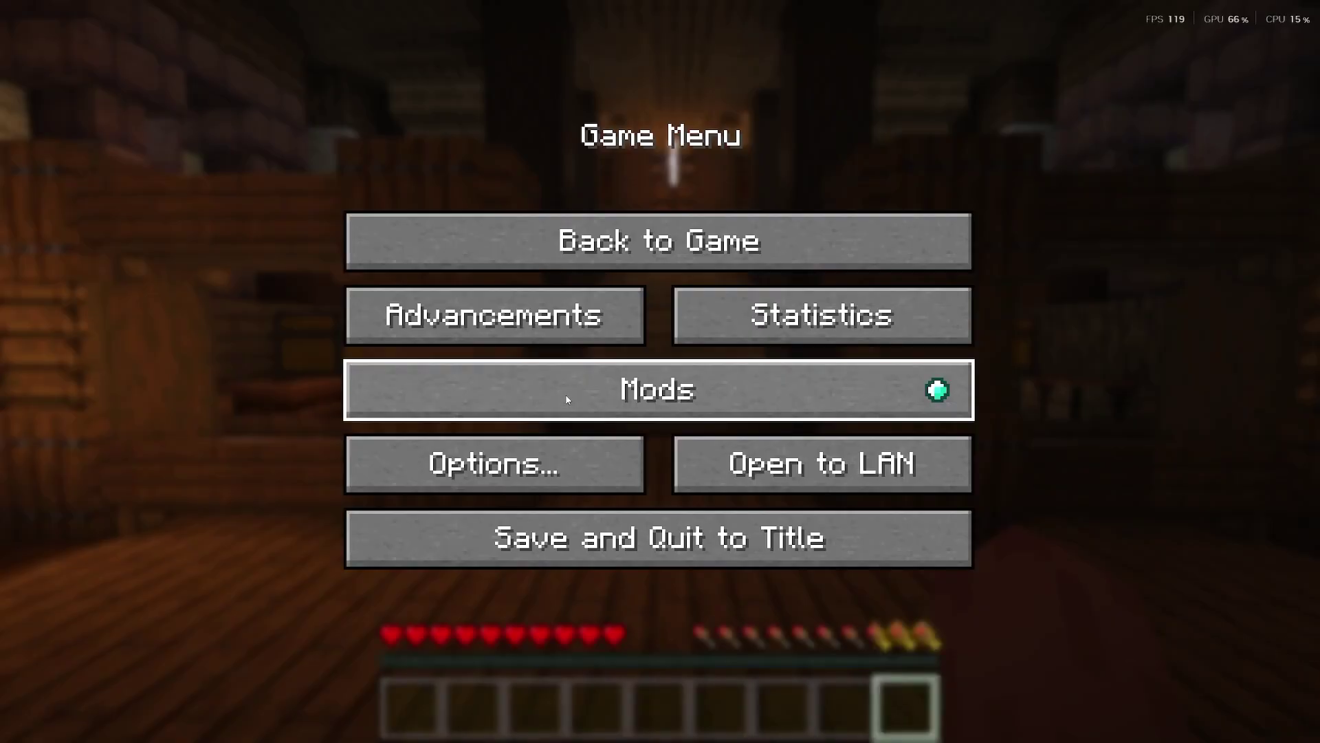
click(565, 465)
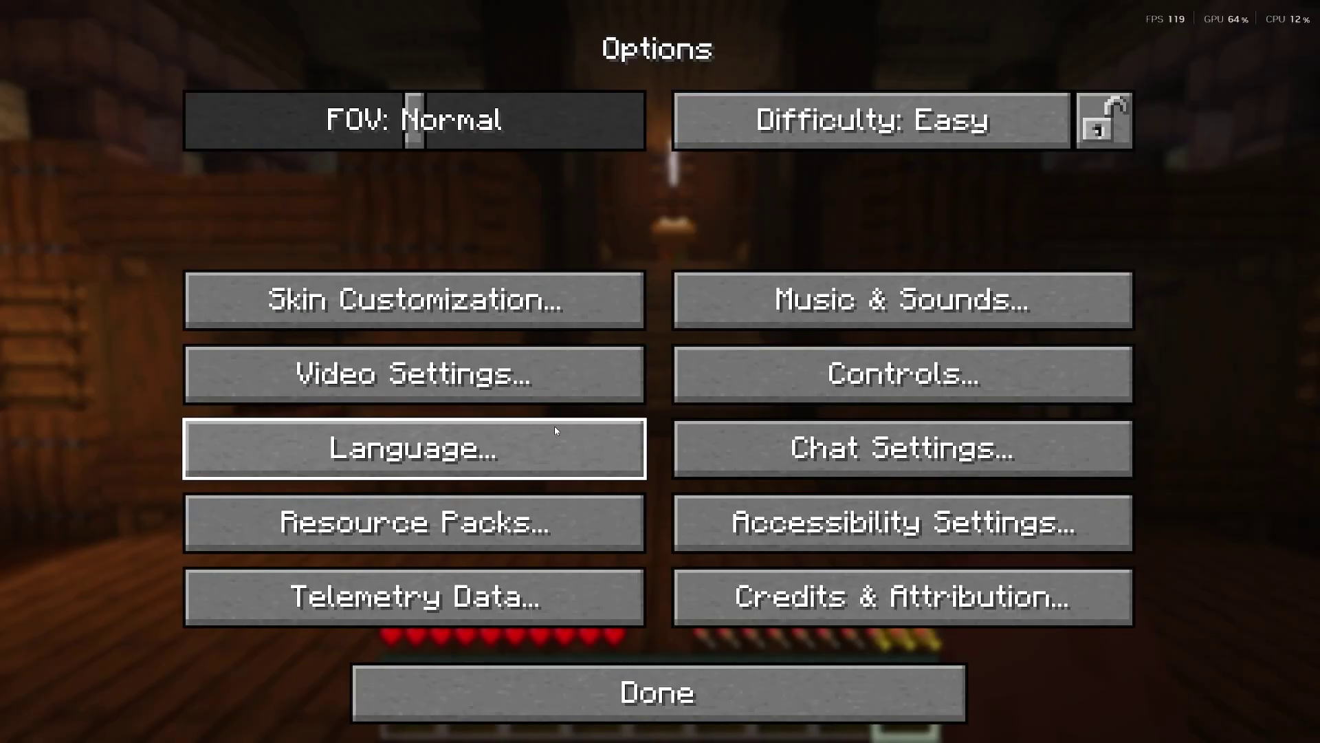
click(440, 386)
click(769, 49)
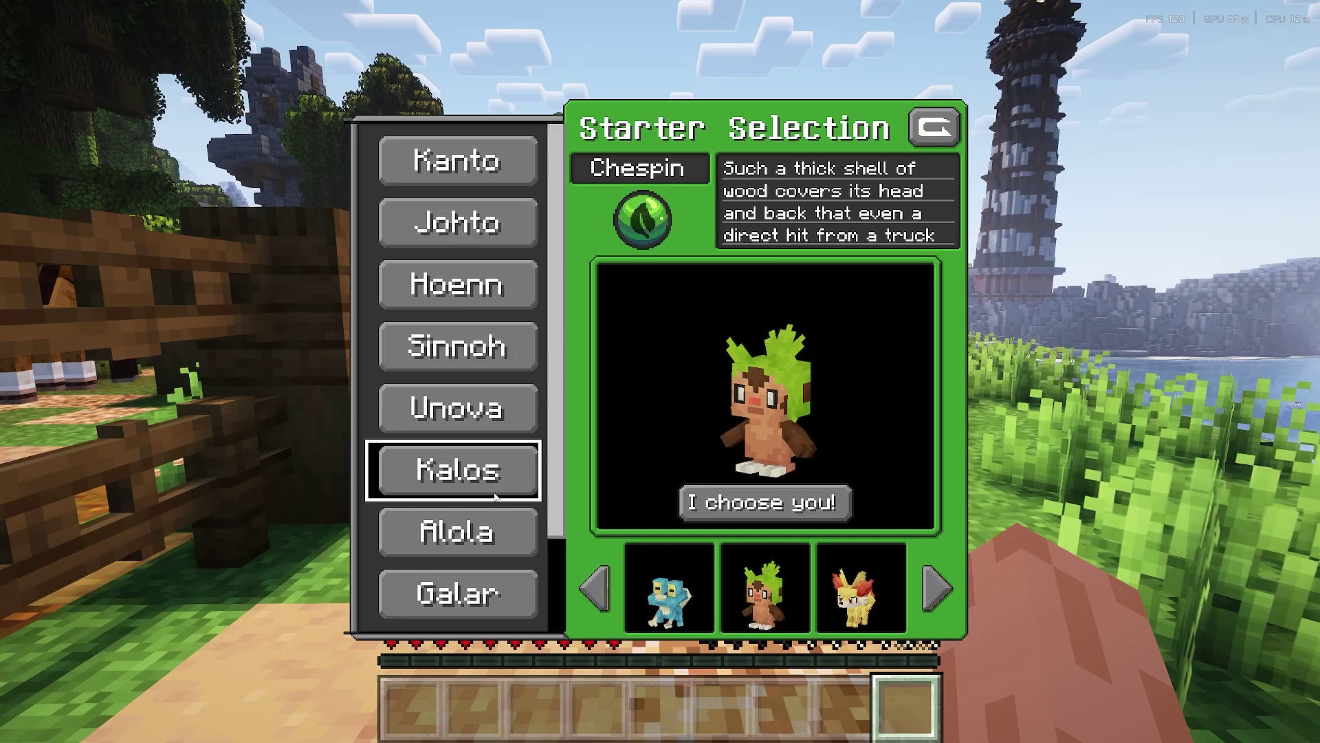
- Browse the starter Pokémon offered for the Galar, Paldea and Johto regions
click(454, 592)
scroll(474, 543, down, 2)
click(460, 593)
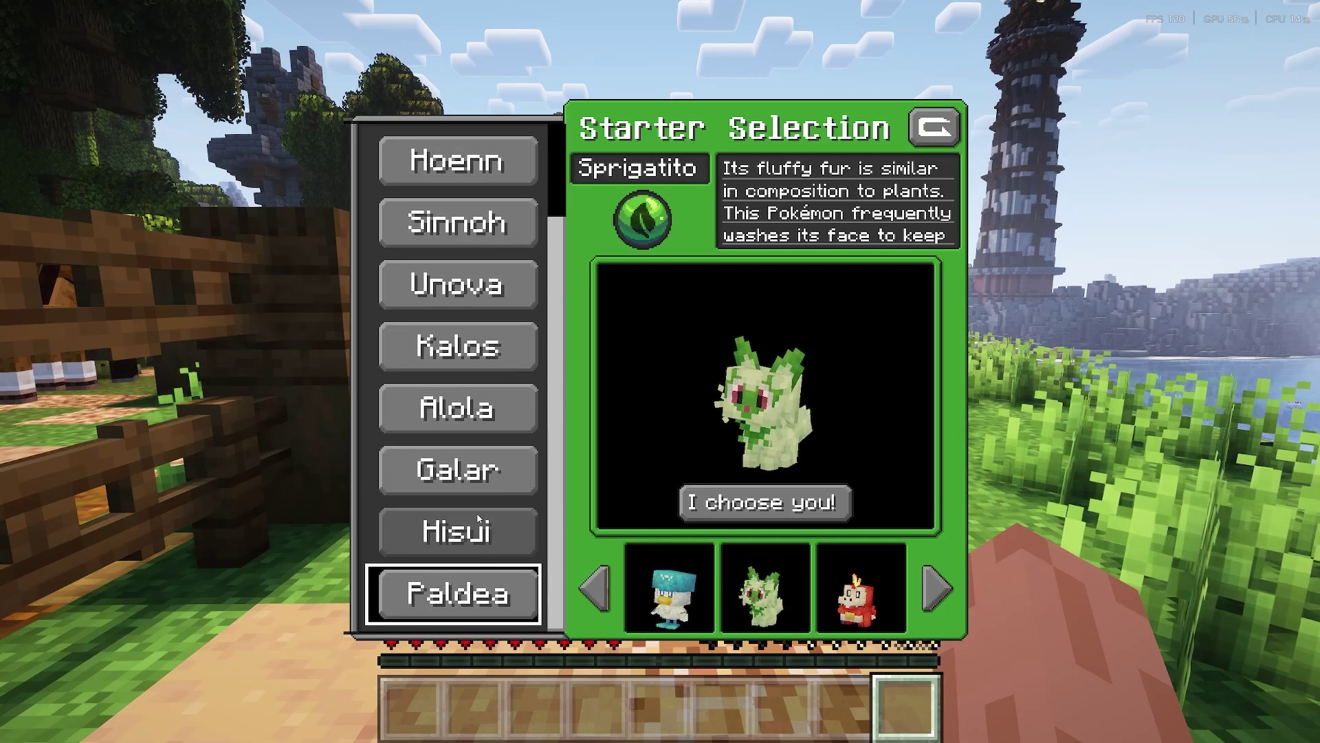
scroll(479, 519, up, 2)
click(458, 222)
- Choose Charmander from the Kanto region as the starter Pokémon
click(457, 160)
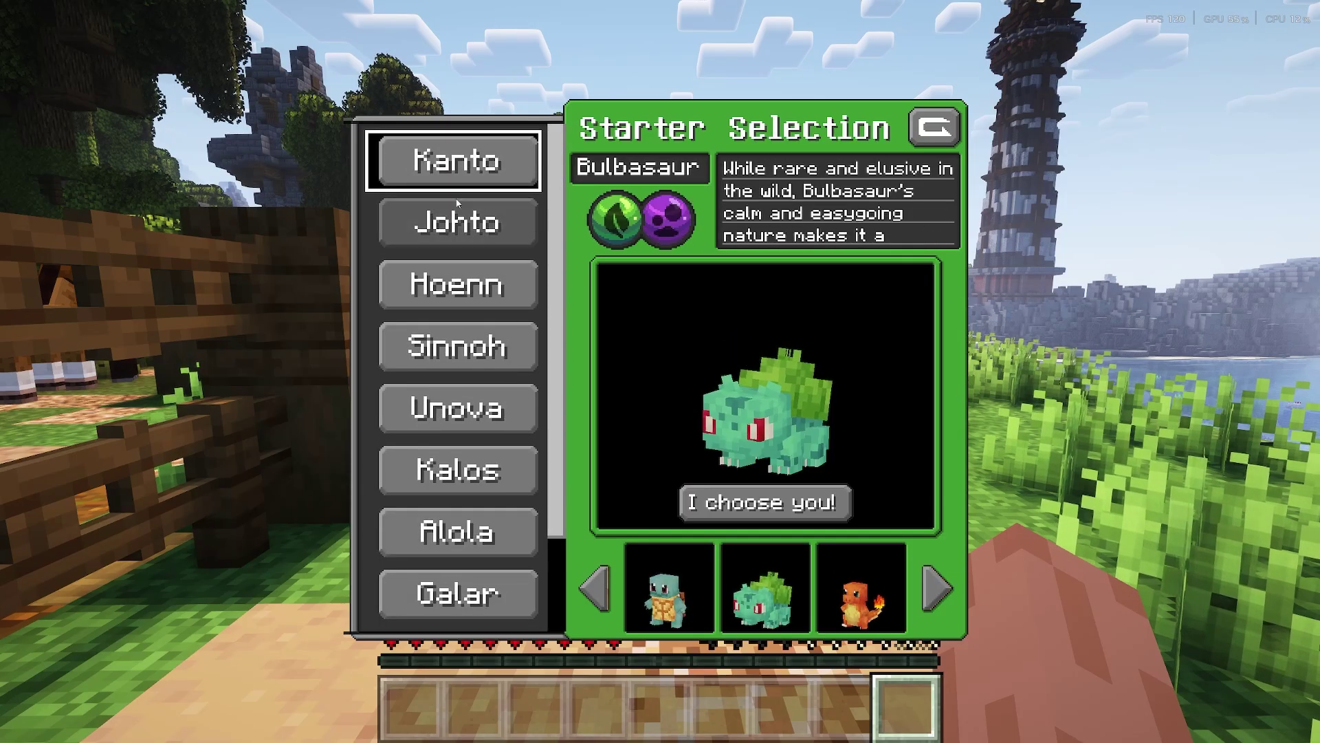
click(847, 583)
click(669, 588)
click(857, 588)
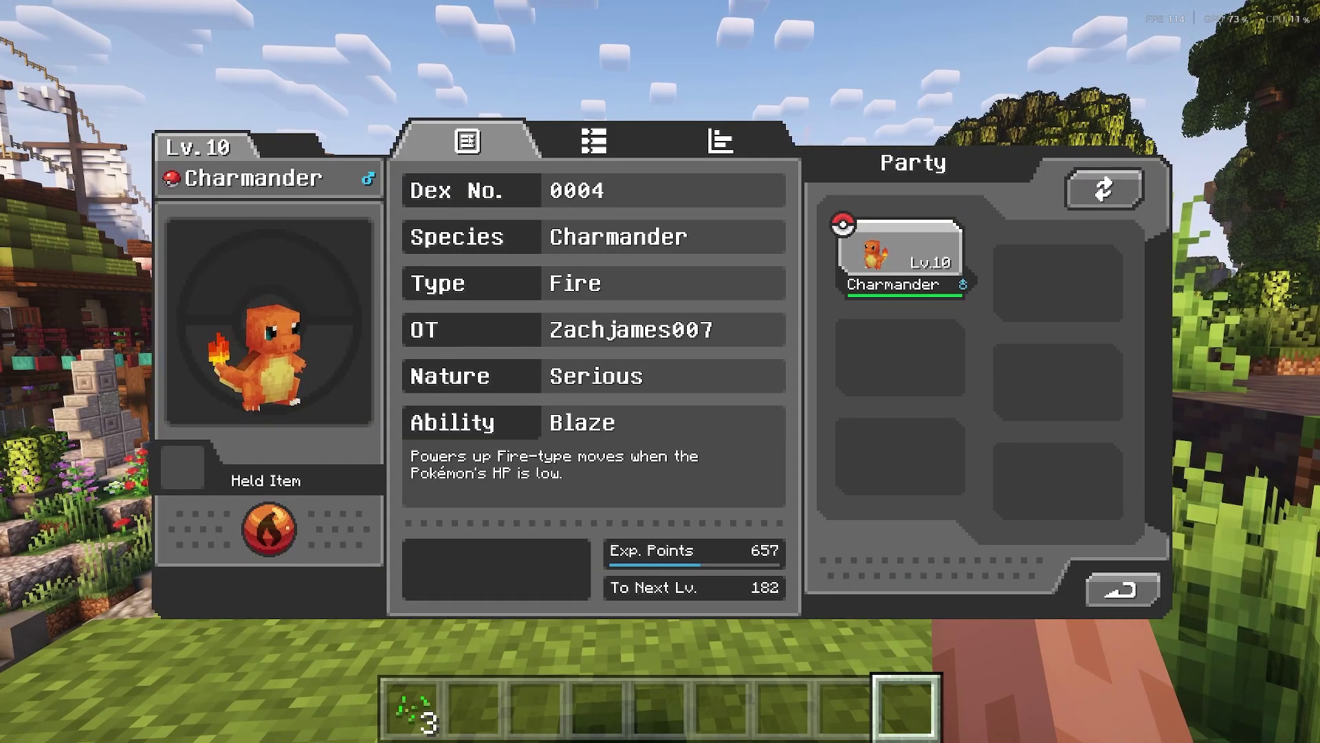
- Look through Charmander's move list in its party summary
click(594, 141)
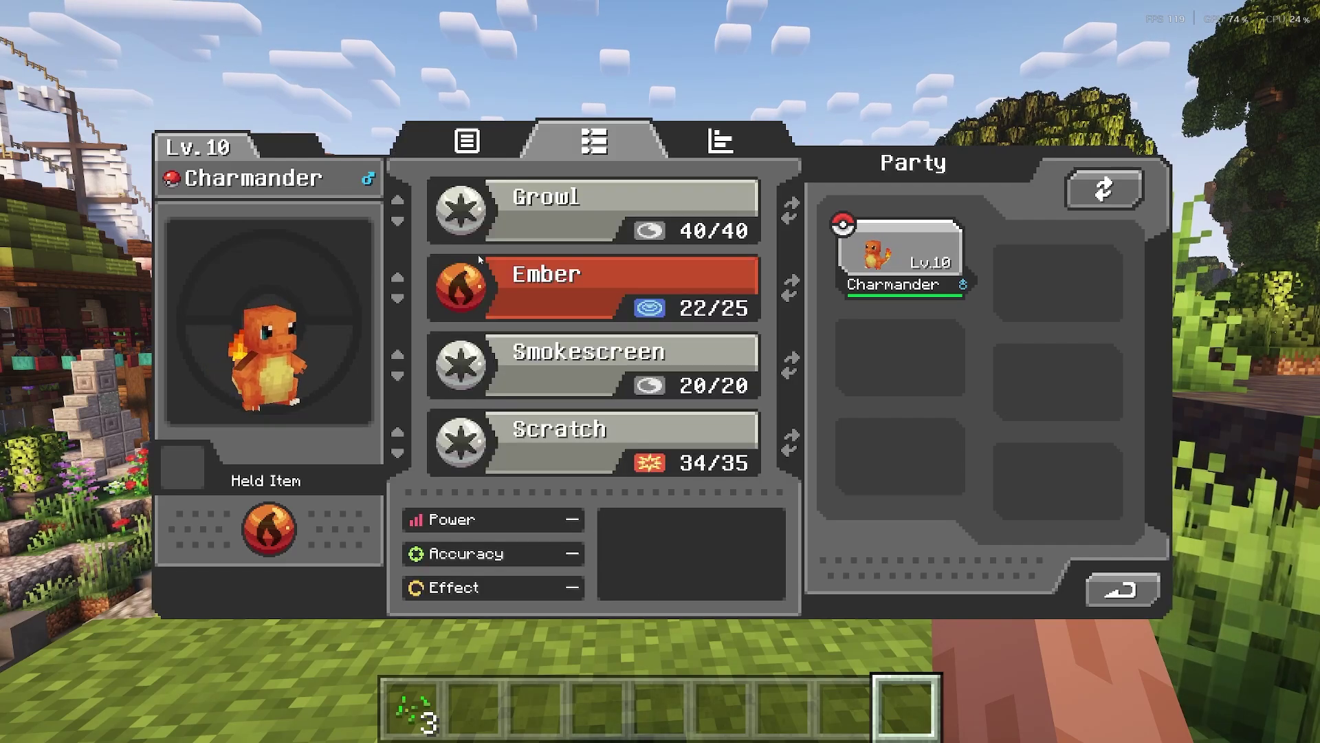
drag(550, 440, 550, 210)
click(397, 277)
click(398, 277)
click(791, 209)
- Review Charmander's stats, including its IVs, EVs and other values
click(721, 141)
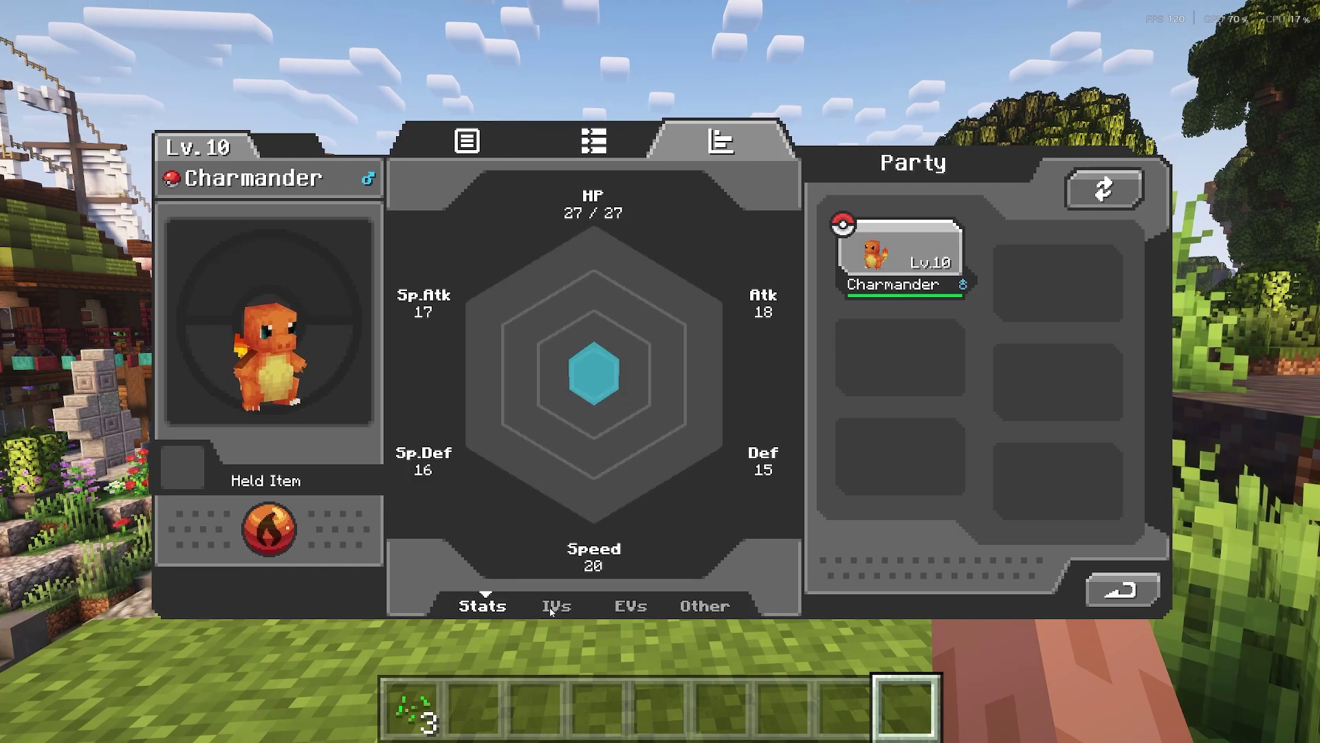
click(550, 611)
click(631, 605)
click(705, 606)
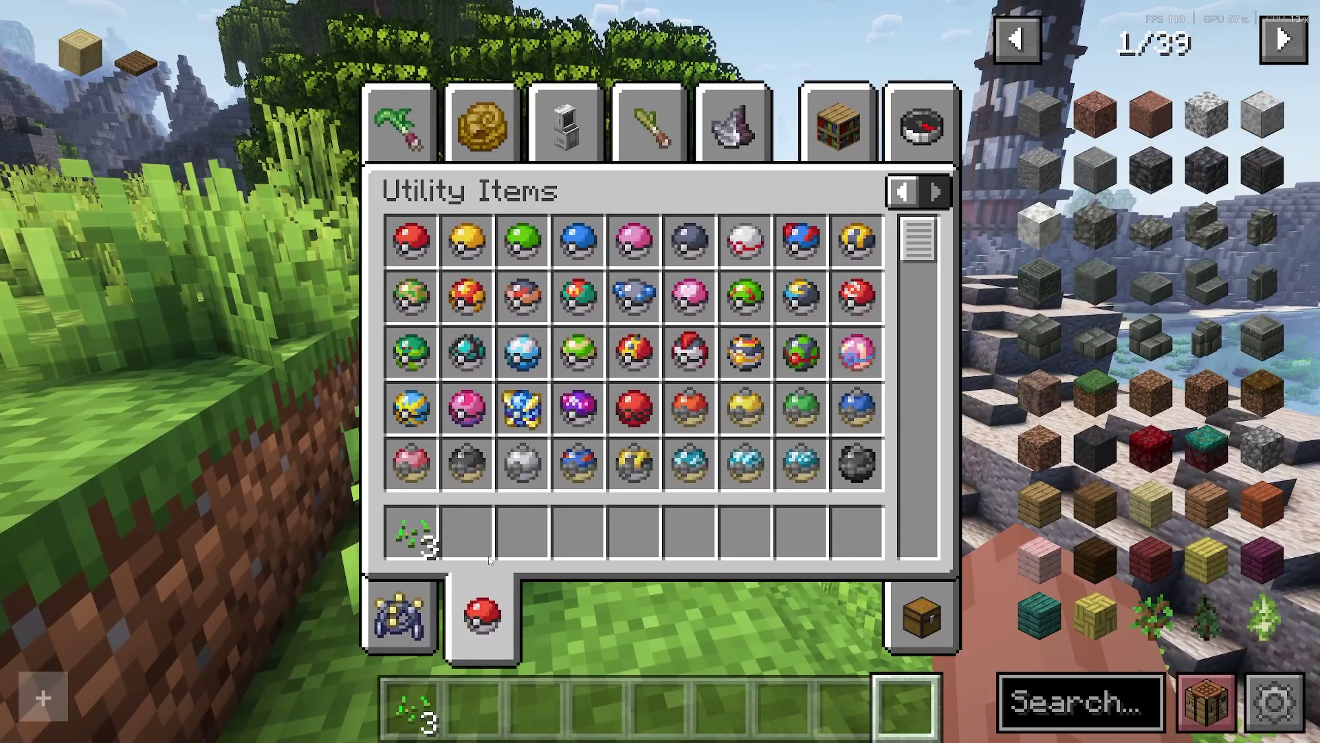
- Browse the Poké Balls among the utility items in the creative inventory
scroll(834, 390, down, 1)
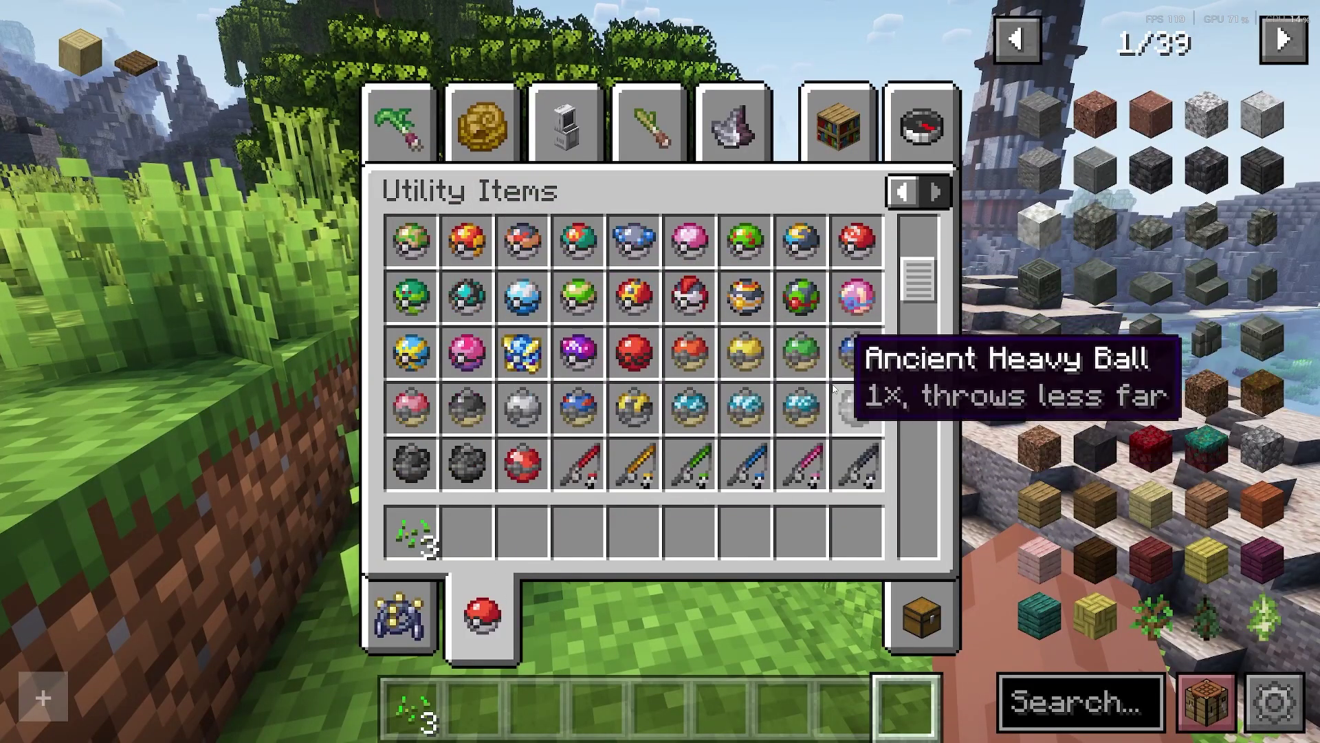
scroll(834, 389, up, 1)
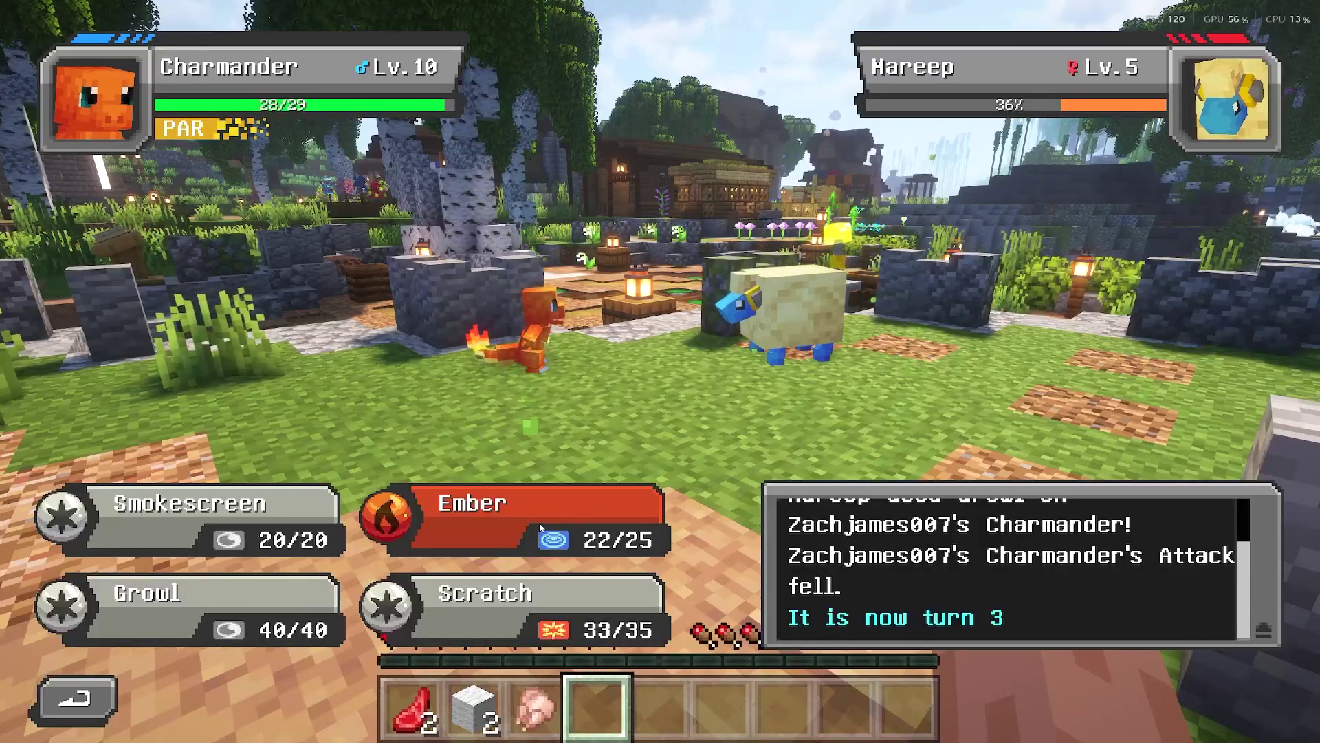
- Attack the wild Mareep with Charmander's Ember, and choose to take an action in the battle against the wild Meowth
click(541, 528)
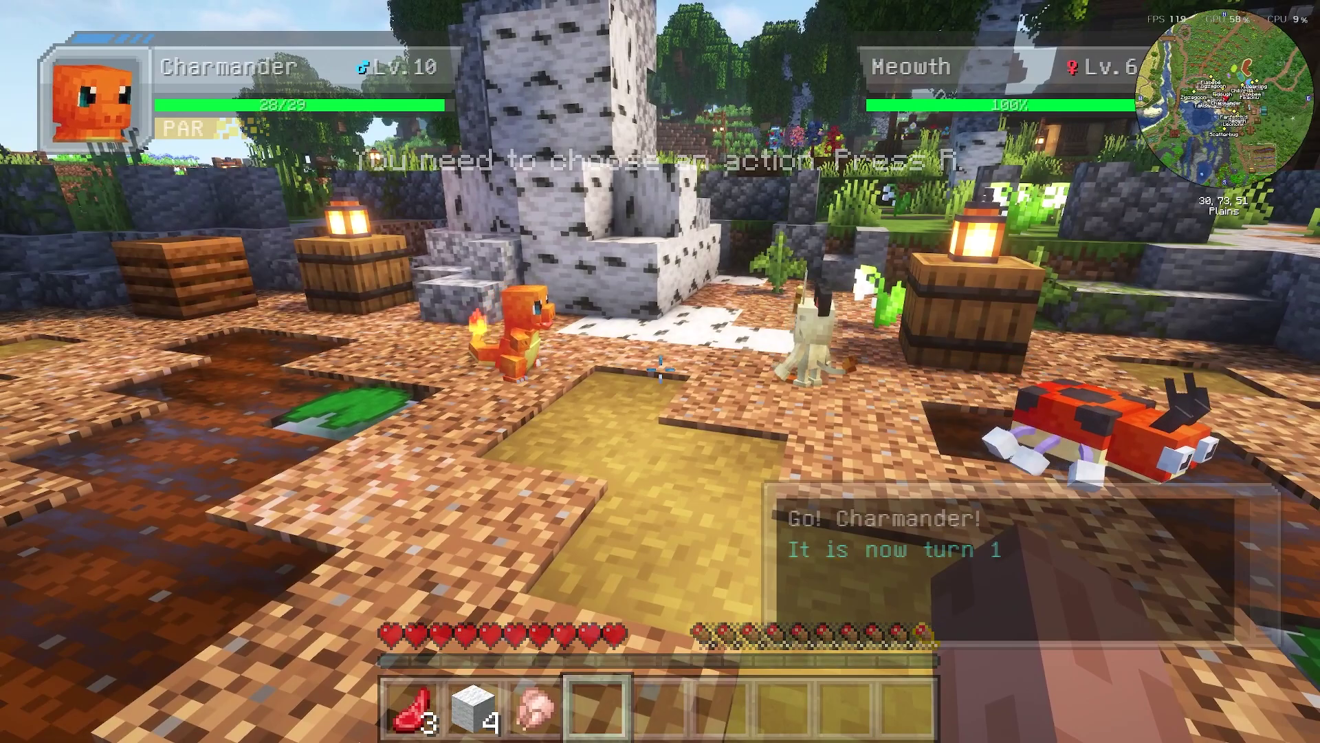
key(s)
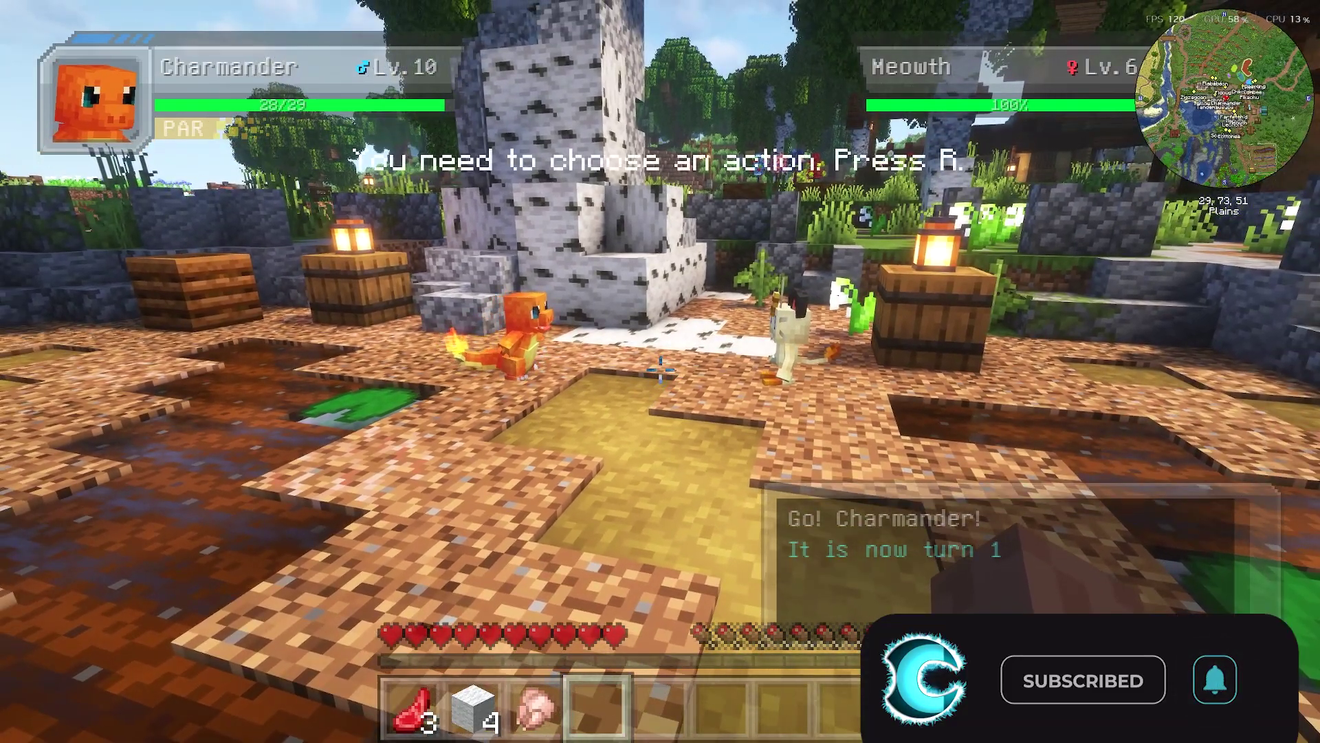
key(r)
click(194, 486)
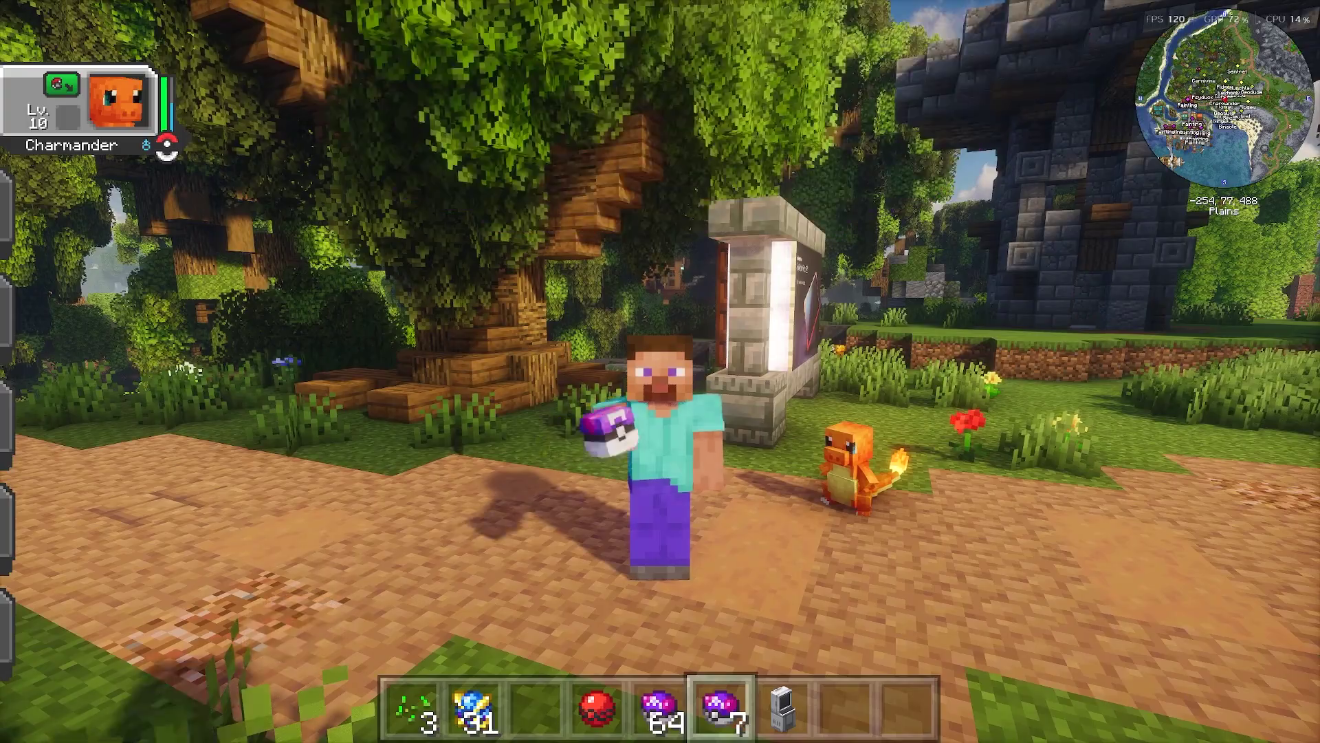
key(s)
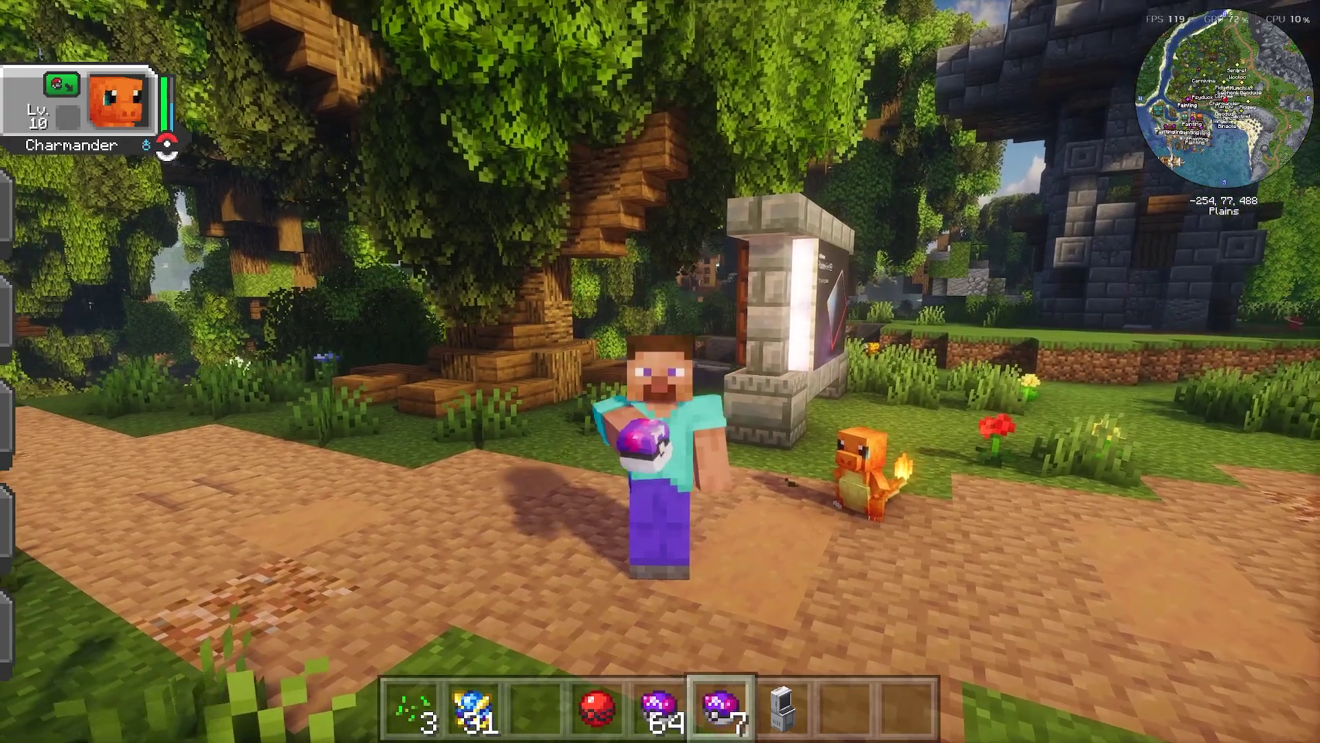
key(s)
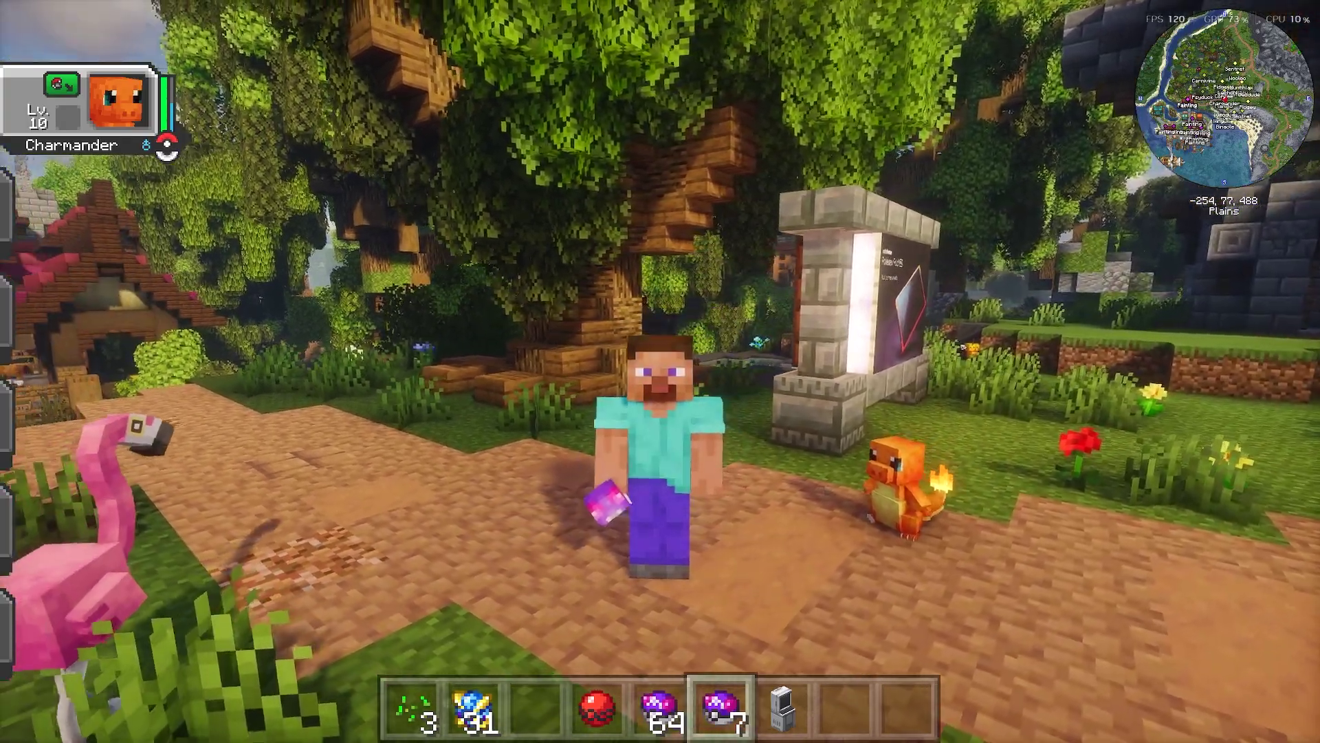
key(s)
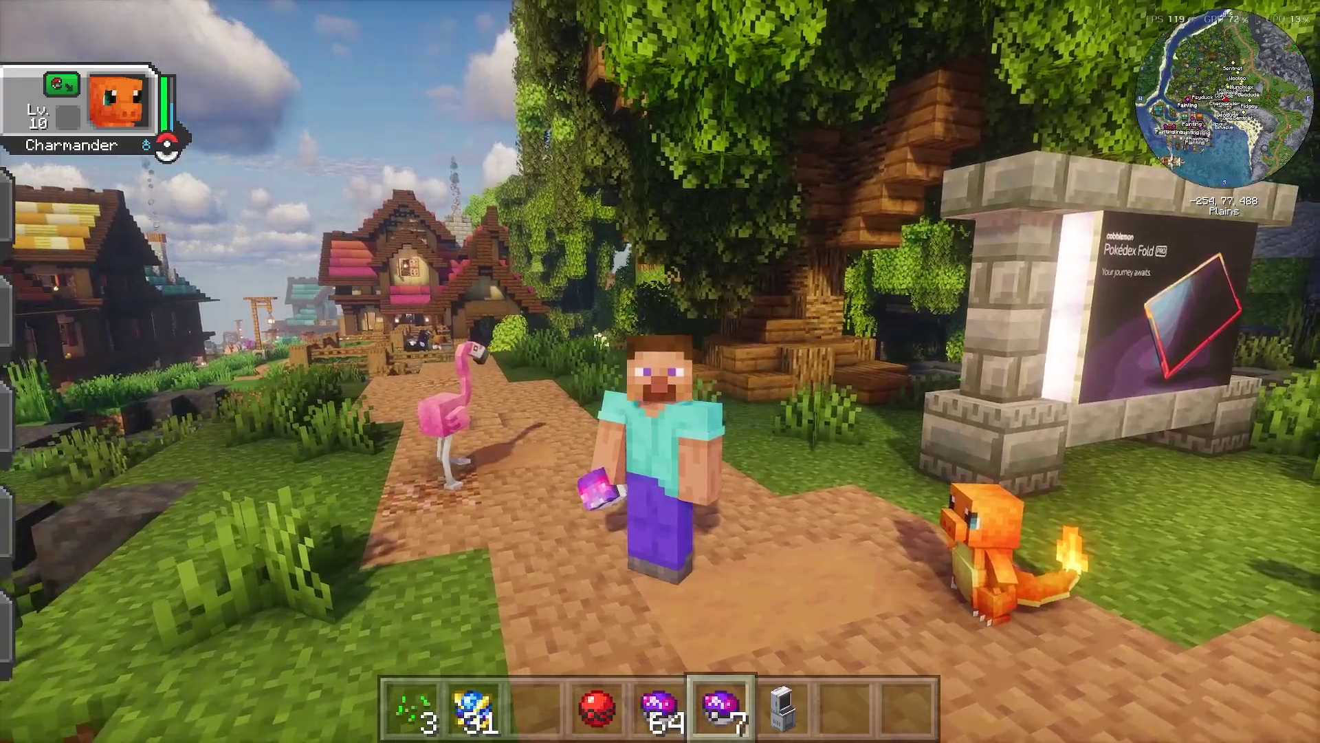
key(s)
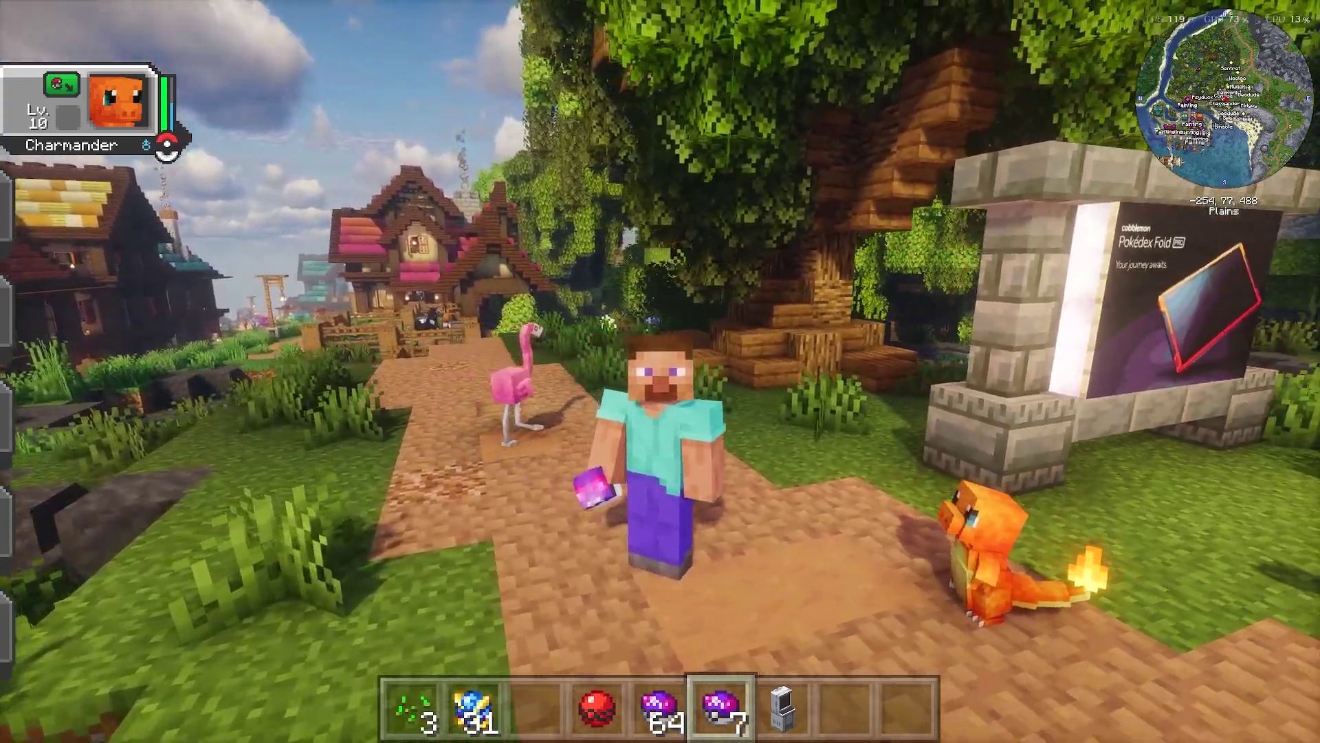